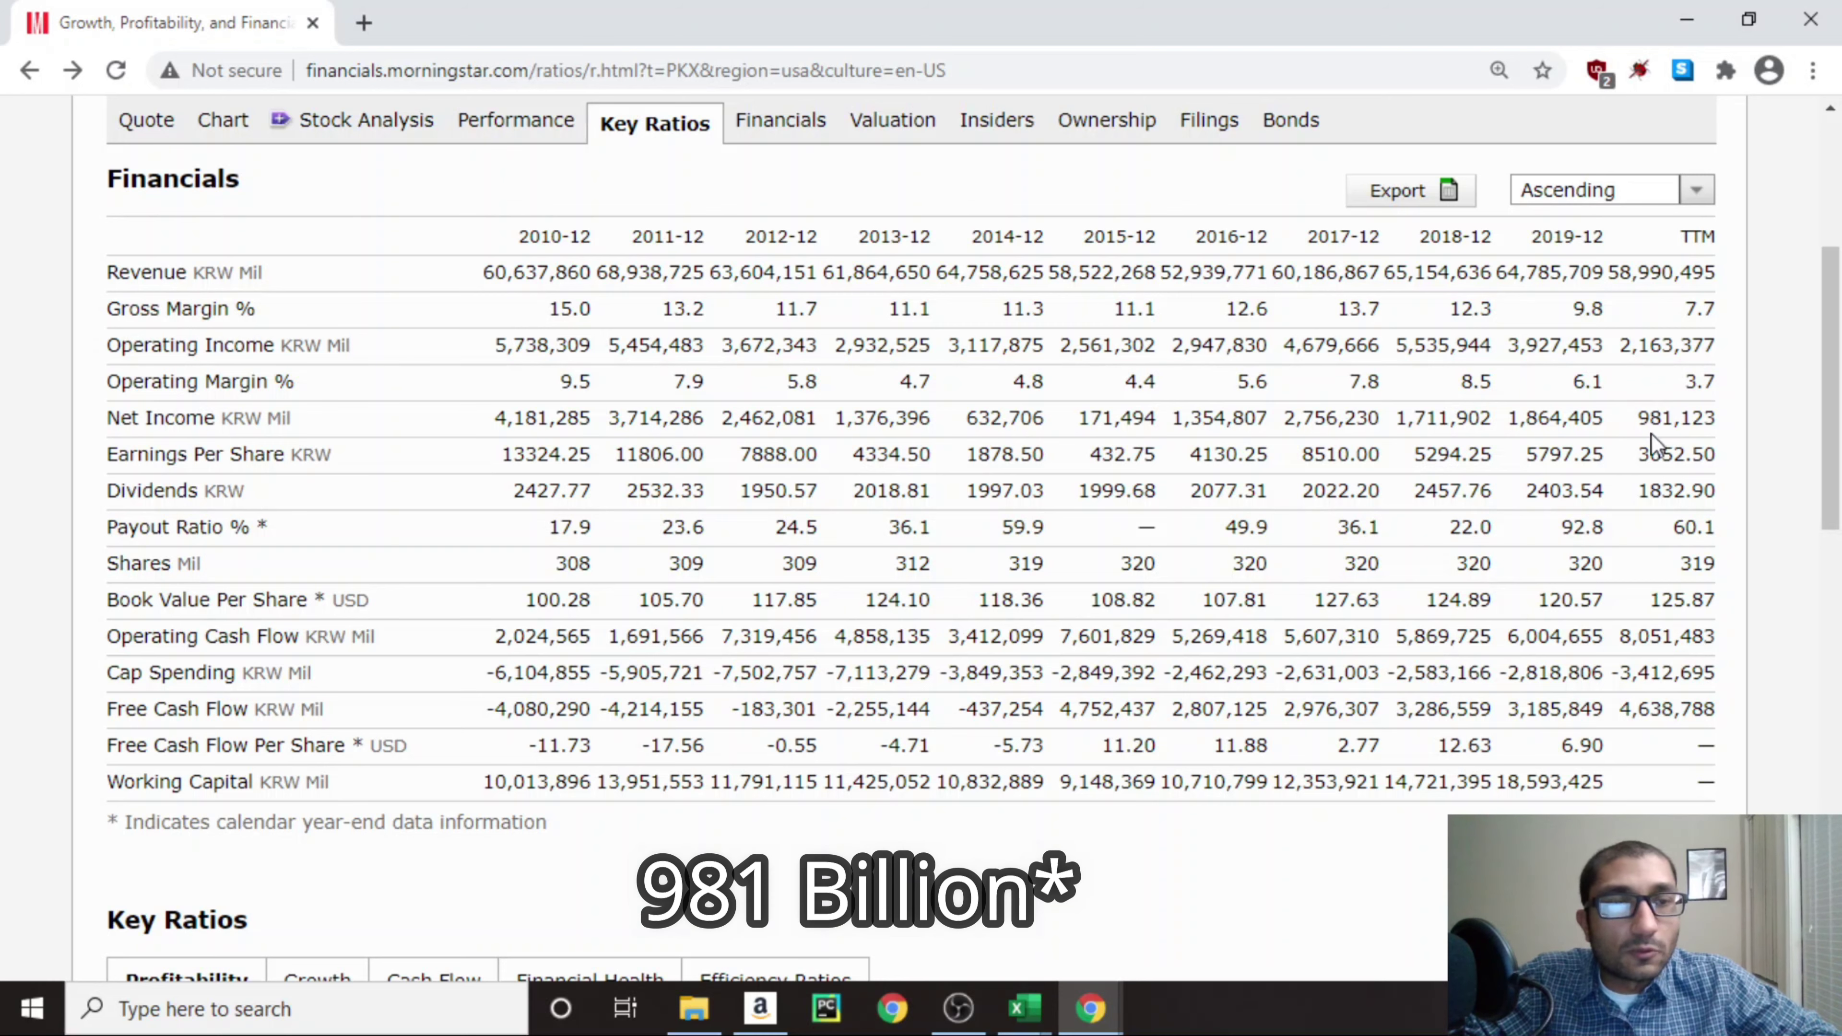
- Examine the operating cash flow, capital spending and 2010 to 2019 free cash flow rows in the Financials table
scroll(1693, 305, "down", 2)
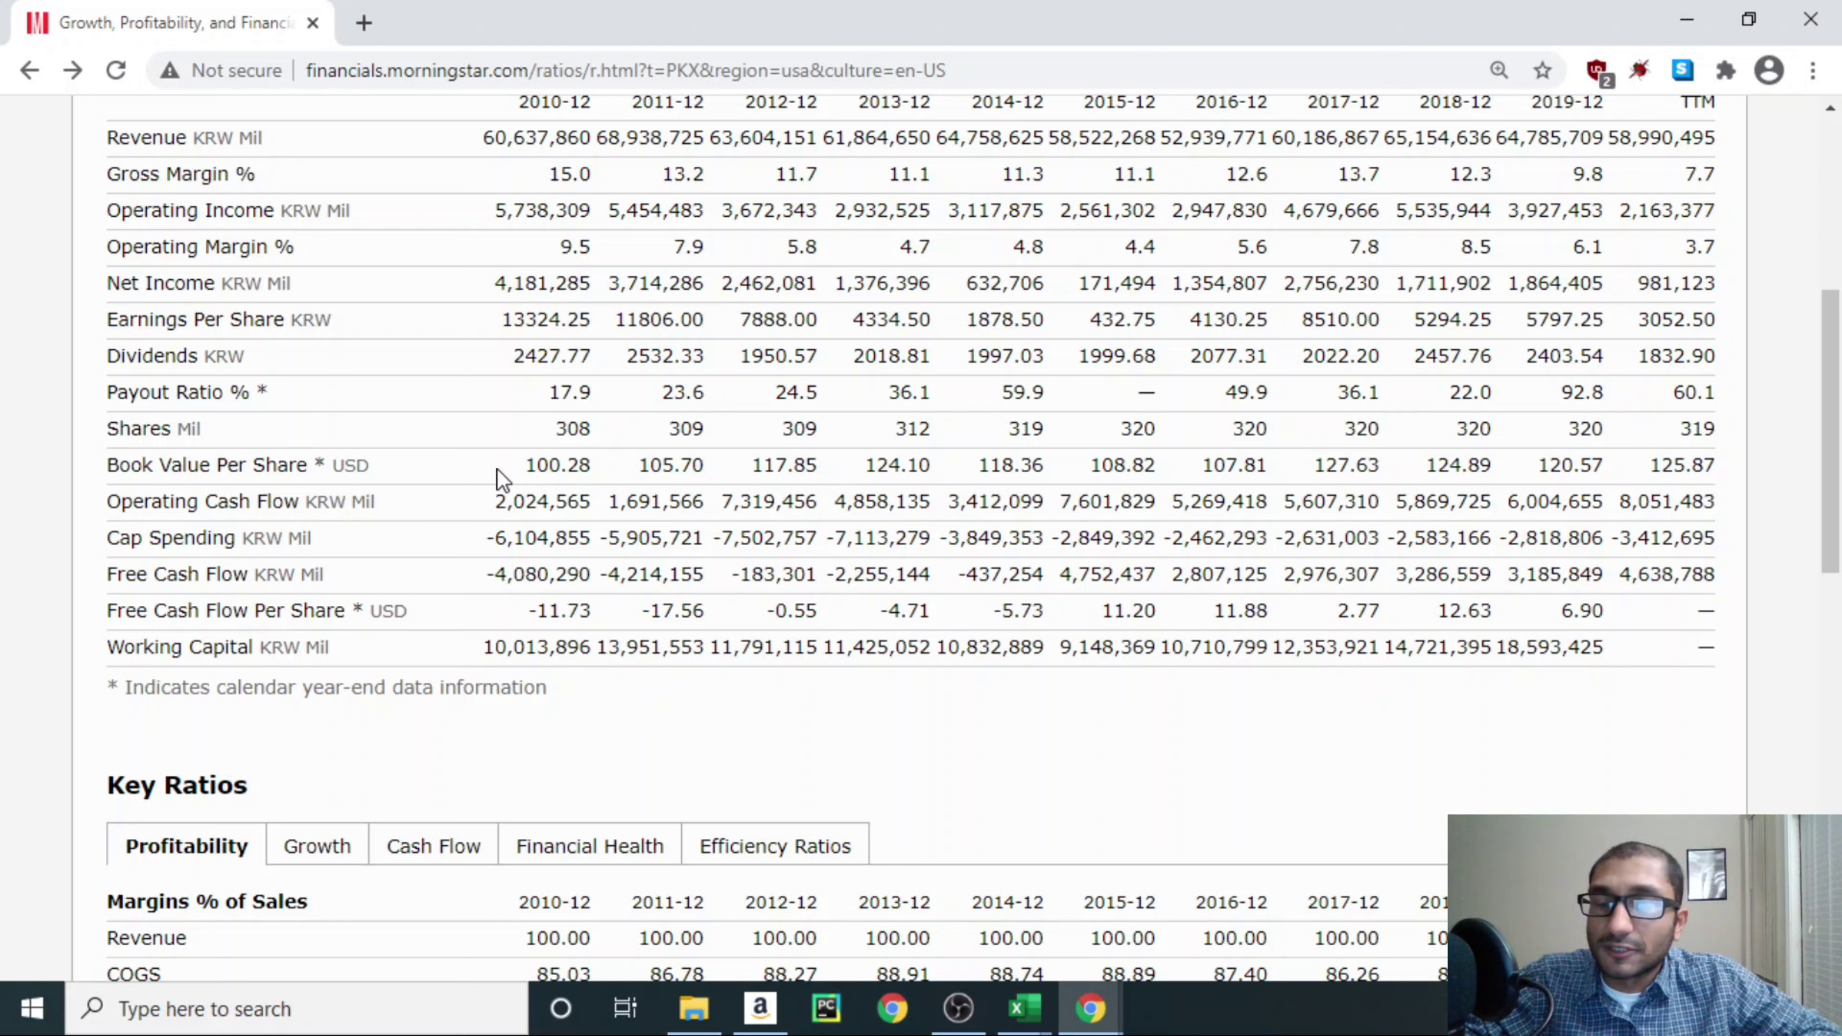
left_click_drag(106, 575, 240, 573)
left_click(233, 575)
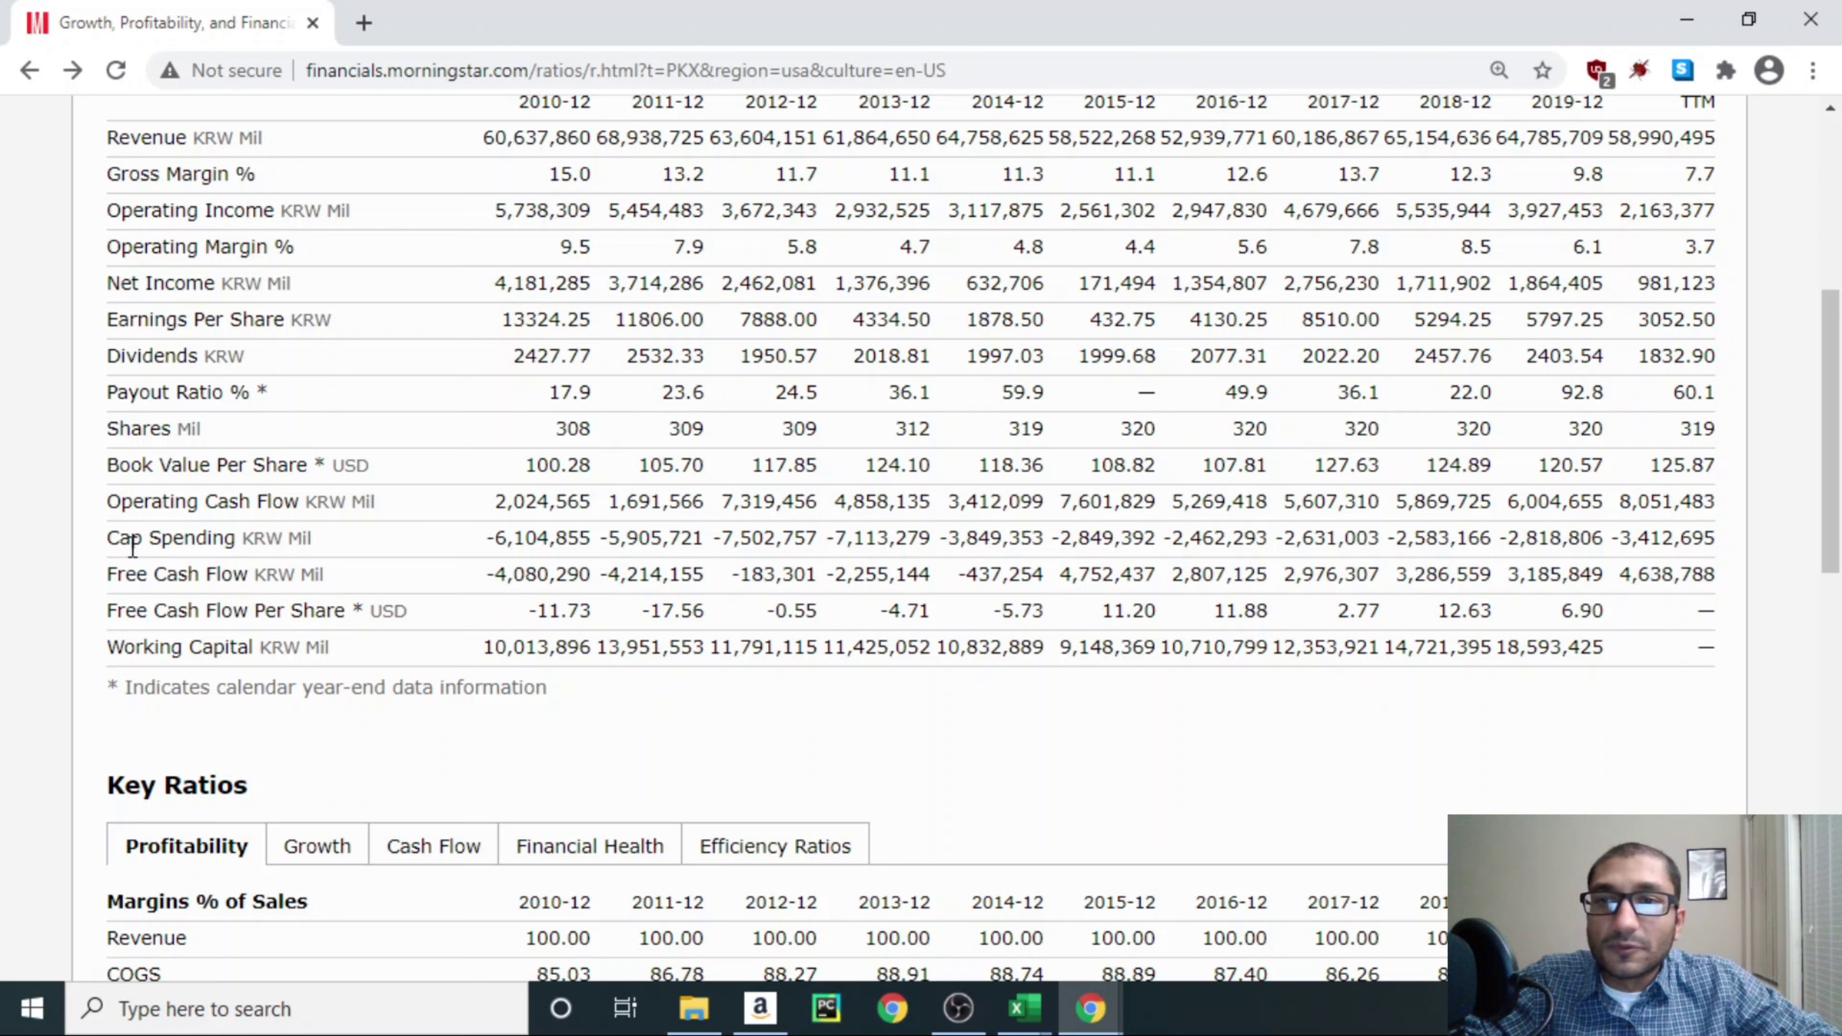
left_click_drag(120, 540, 225, 541)
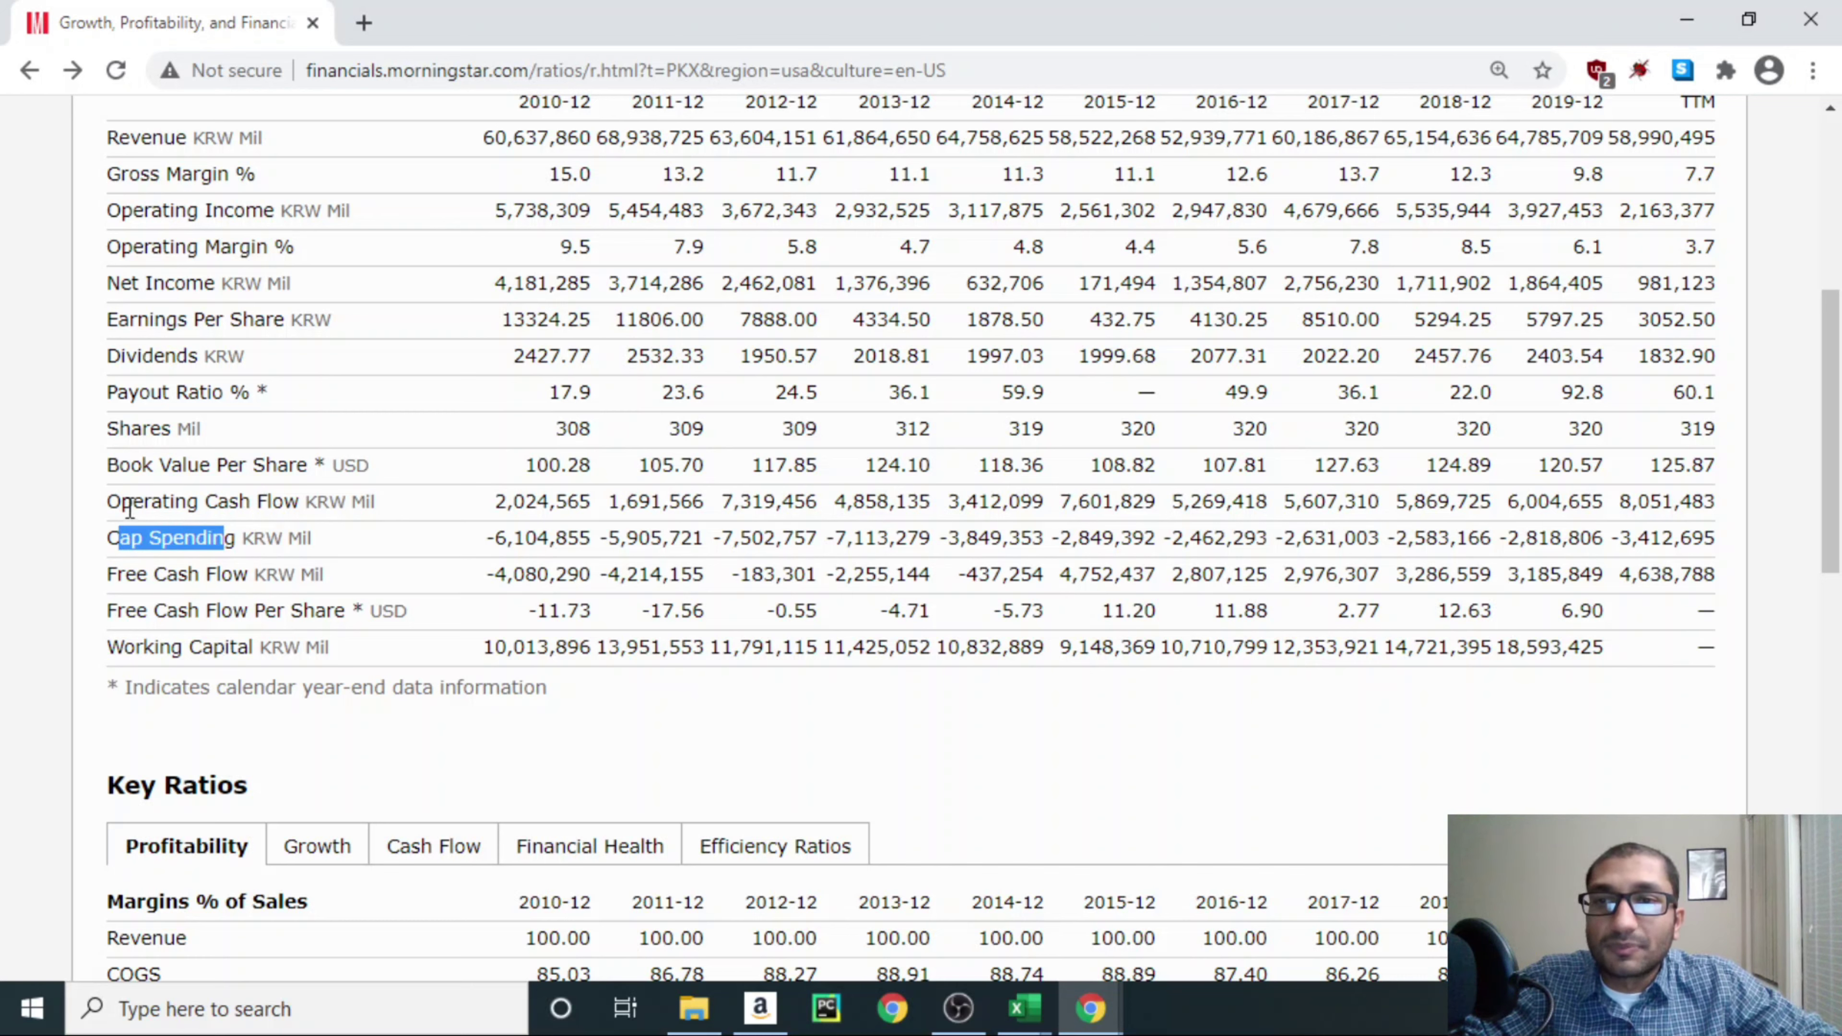
left_click_drag(129, 508, 283, 504)
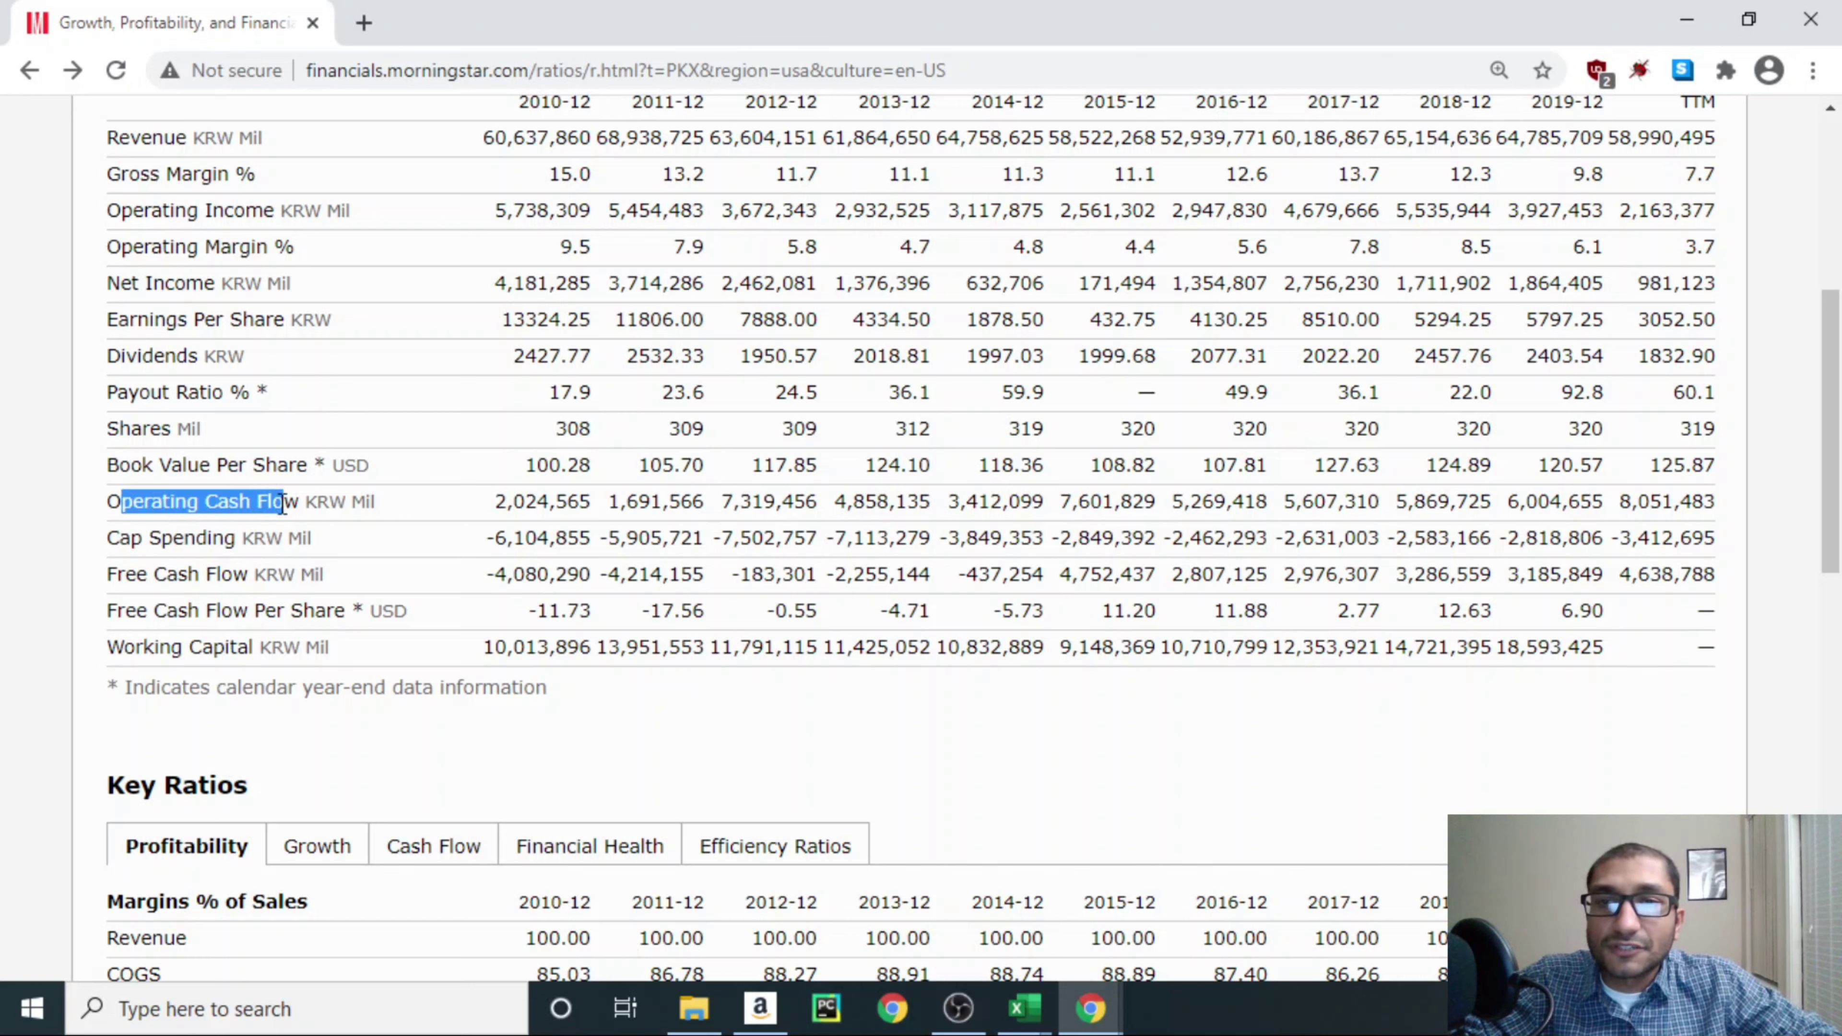
left_click(515, 557)
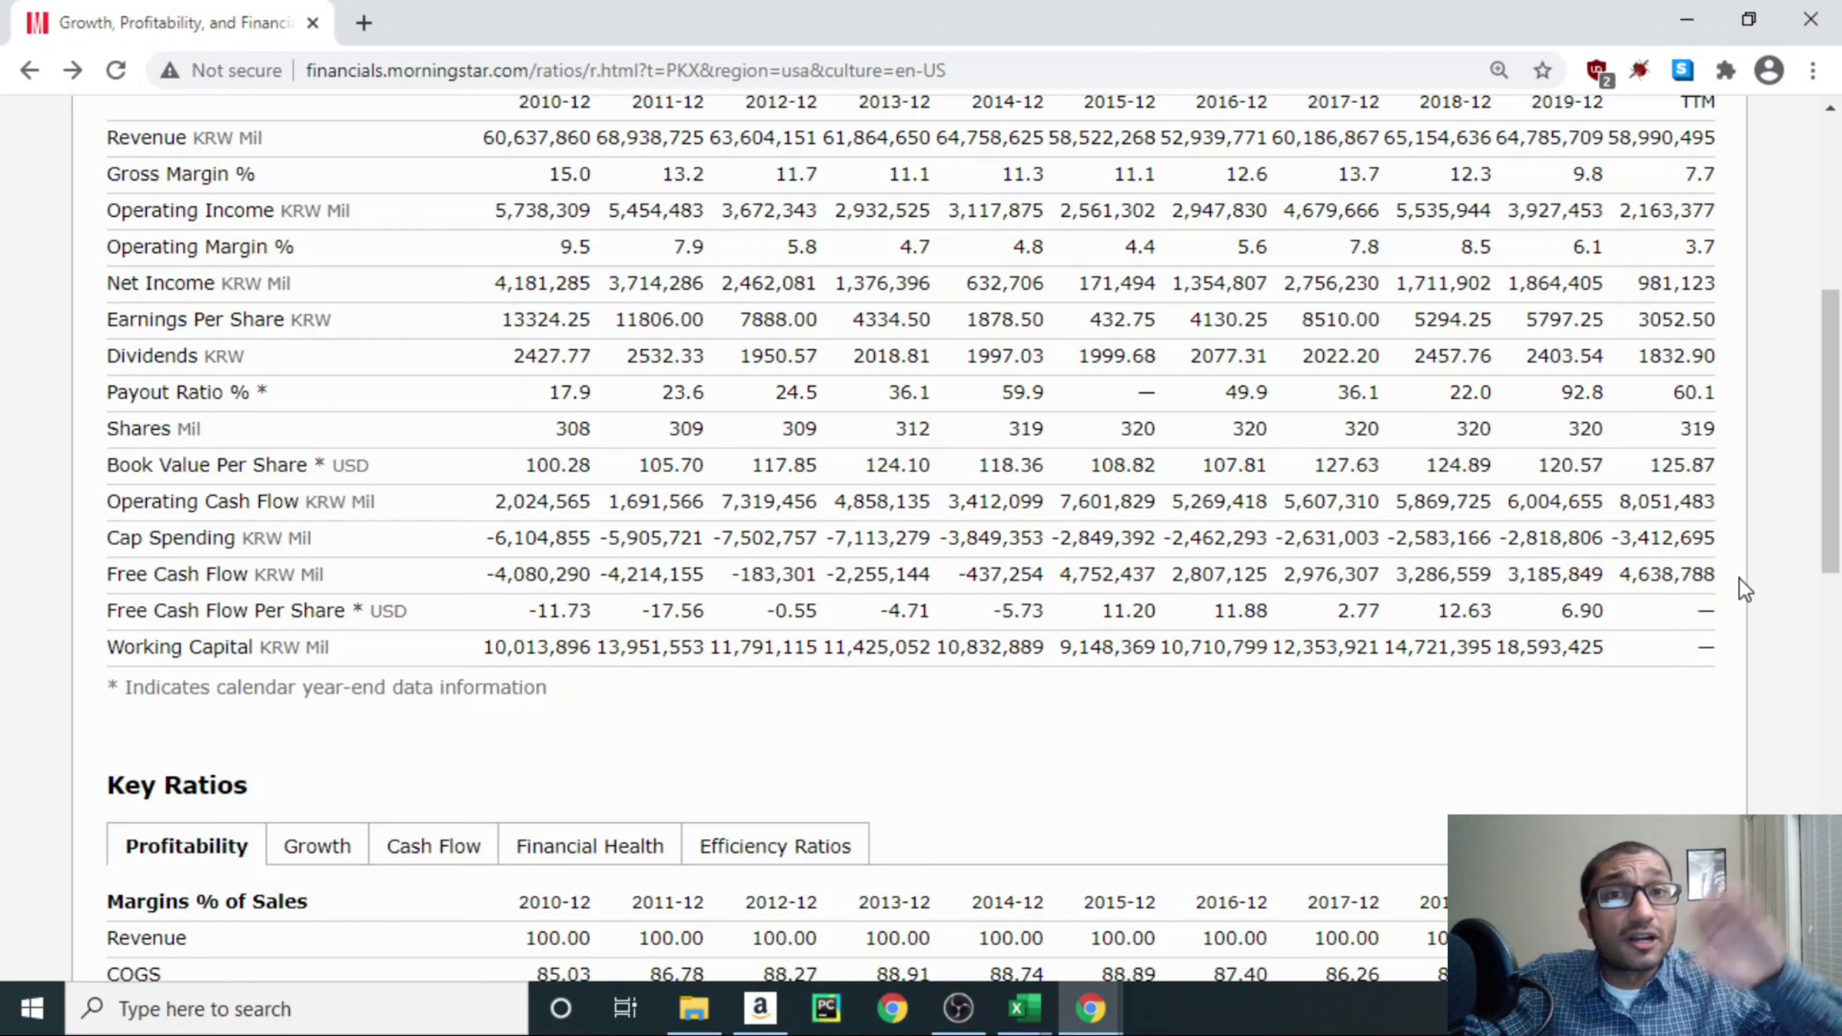
left_click_drag(485, 574, 1624, 586)
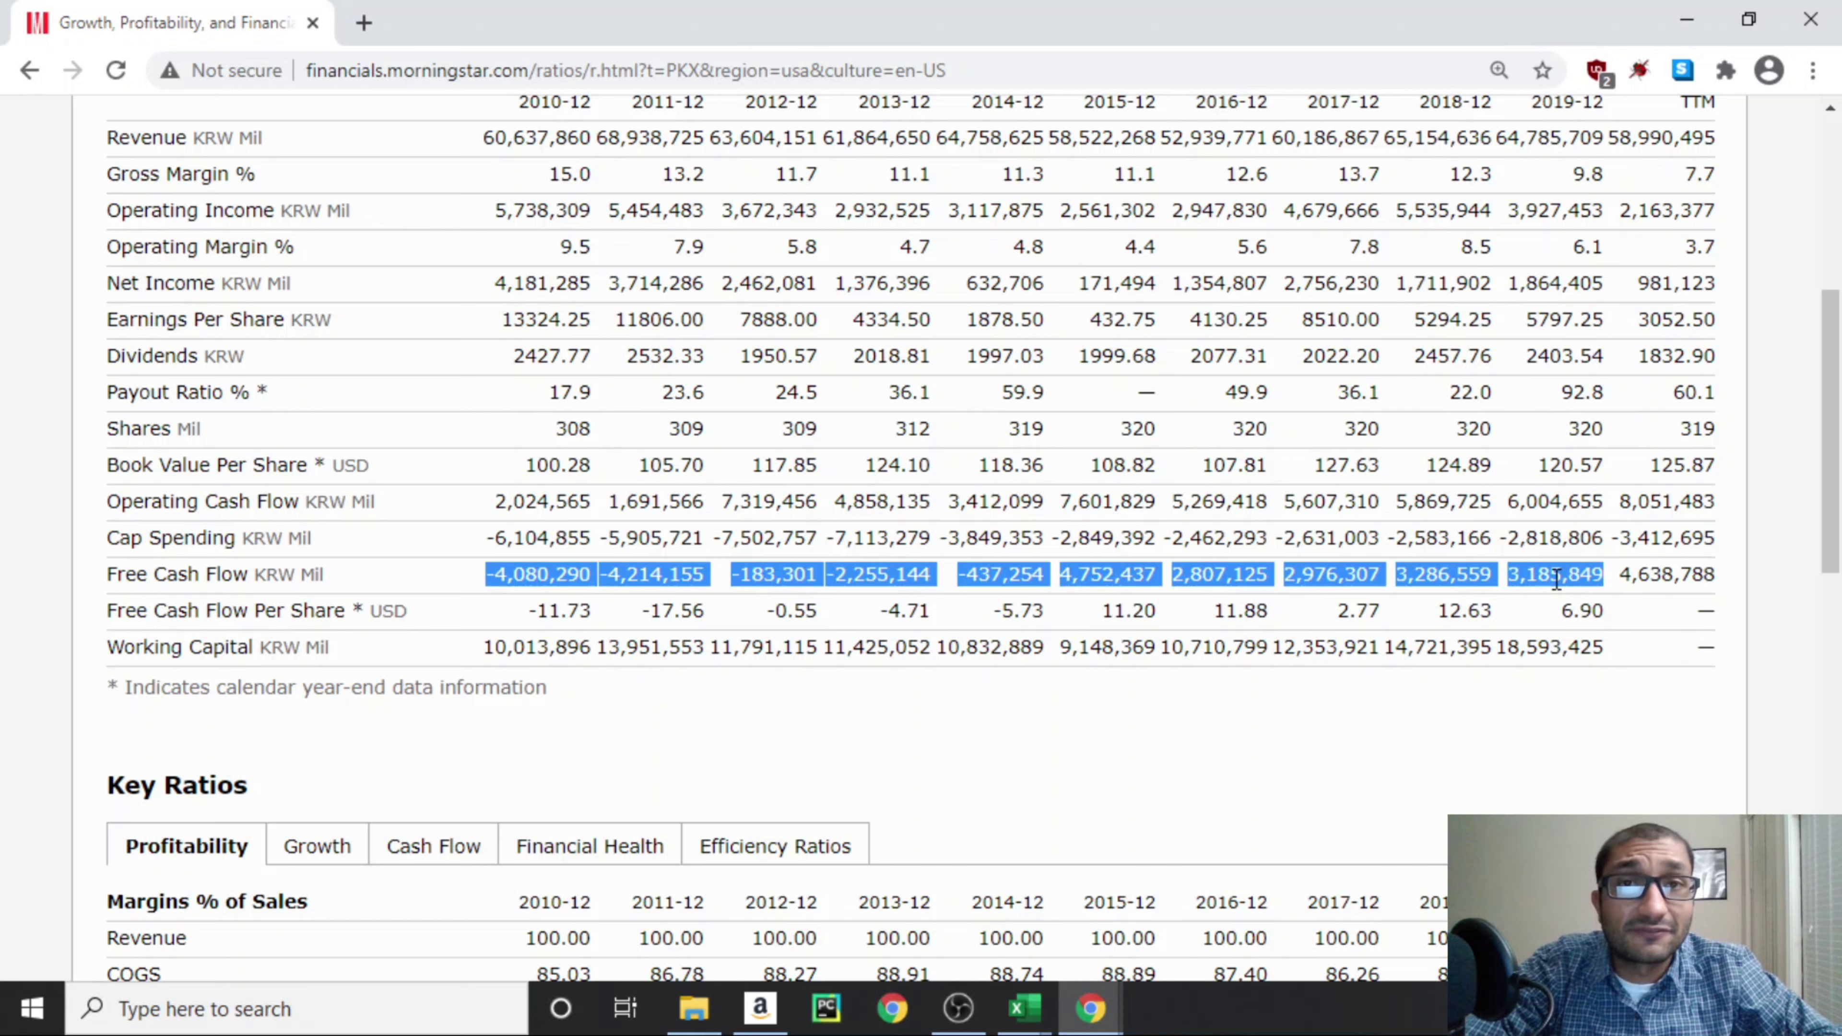
left_click(752, 757)
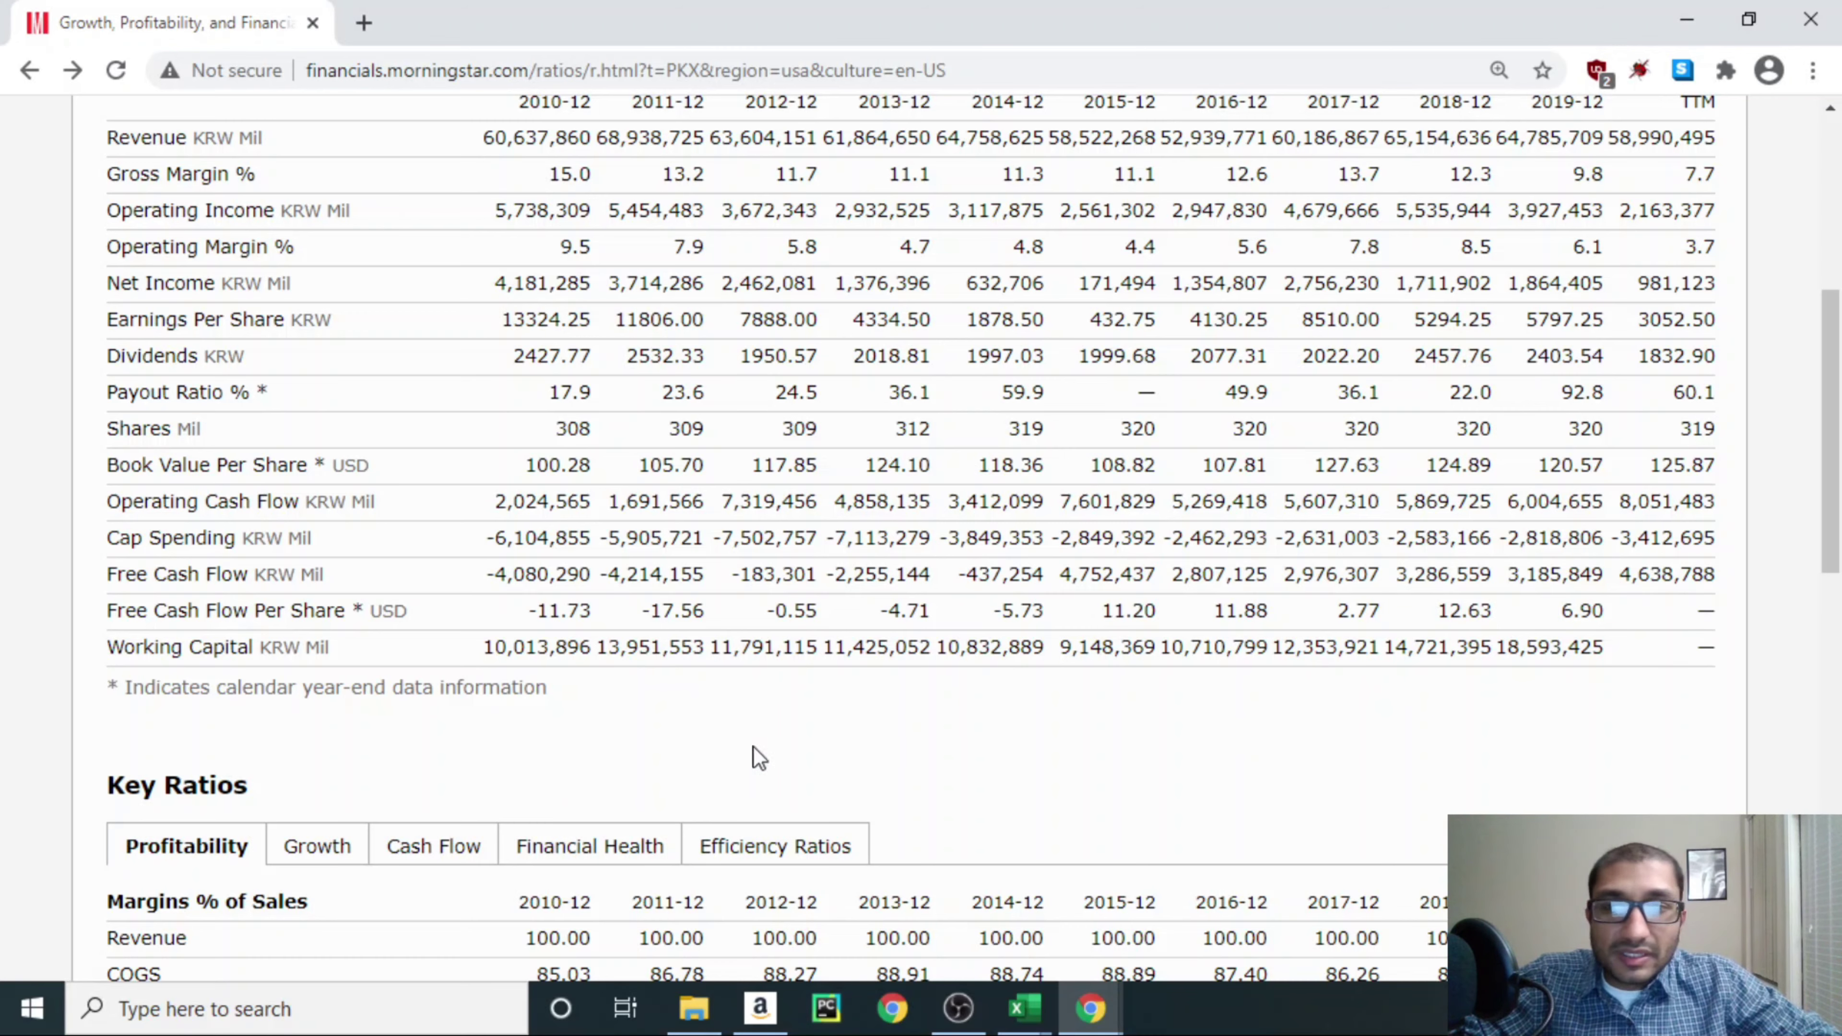
- Review the profitability section of the key ratios, including margins, return on equity, return on invested capital and interest coverage
scroll(218, 799, "down", 5)
scroll(231, 790, "down", 5)
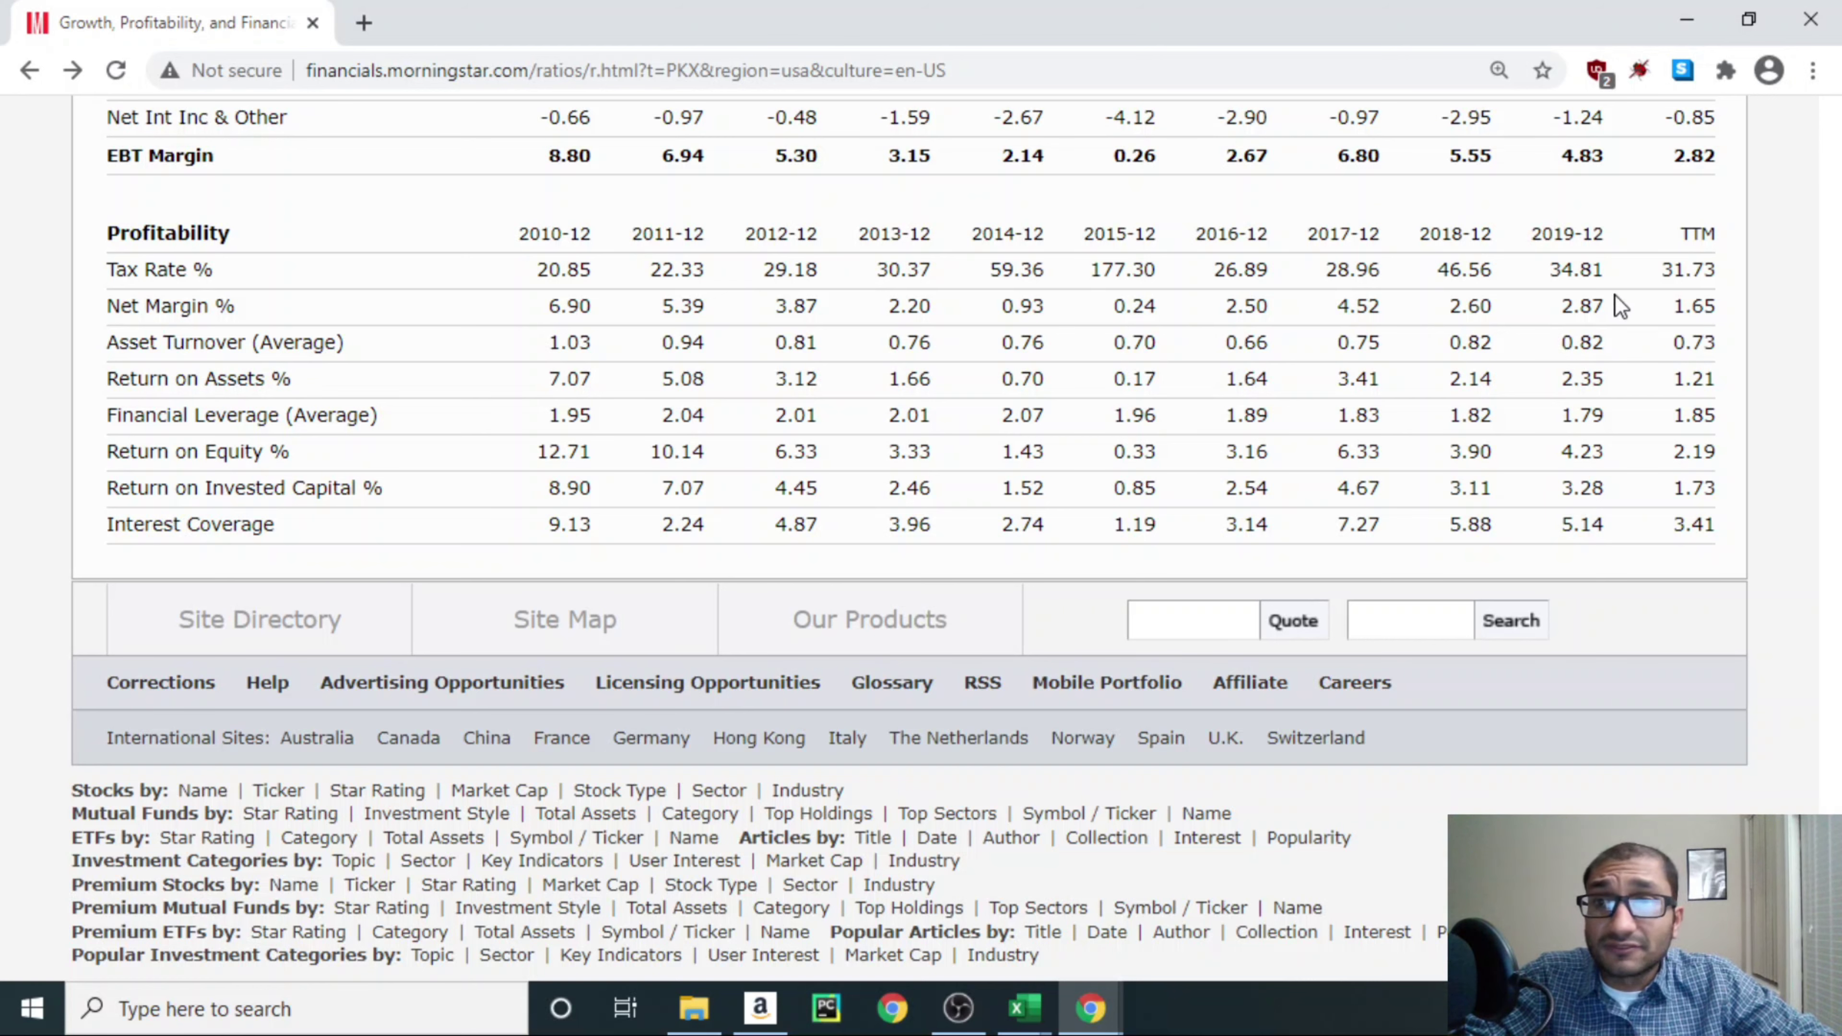
scroll(206, 304, "down", 2)
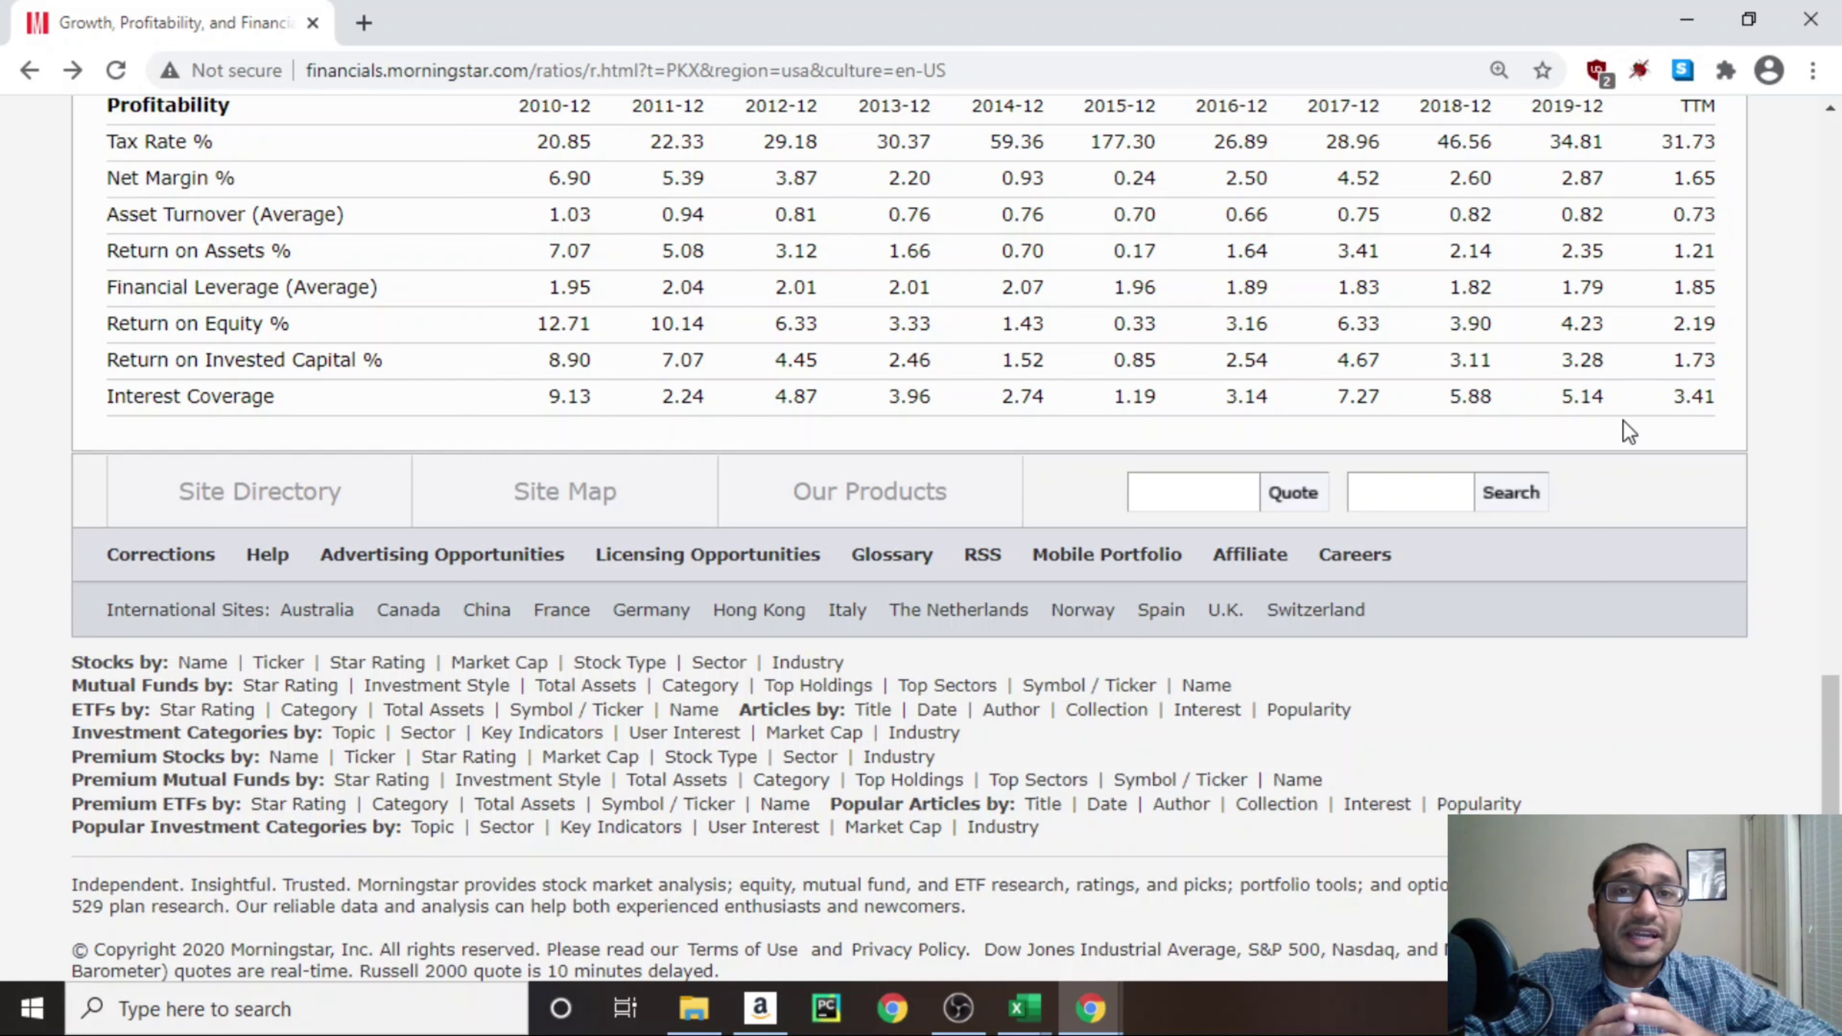
- Display the Financial Health key ratios and review the liquidity figures, including current ratio and debt/equity
scroll(839, 347, "up", 1)
scroll(839, 338, "up", 10)
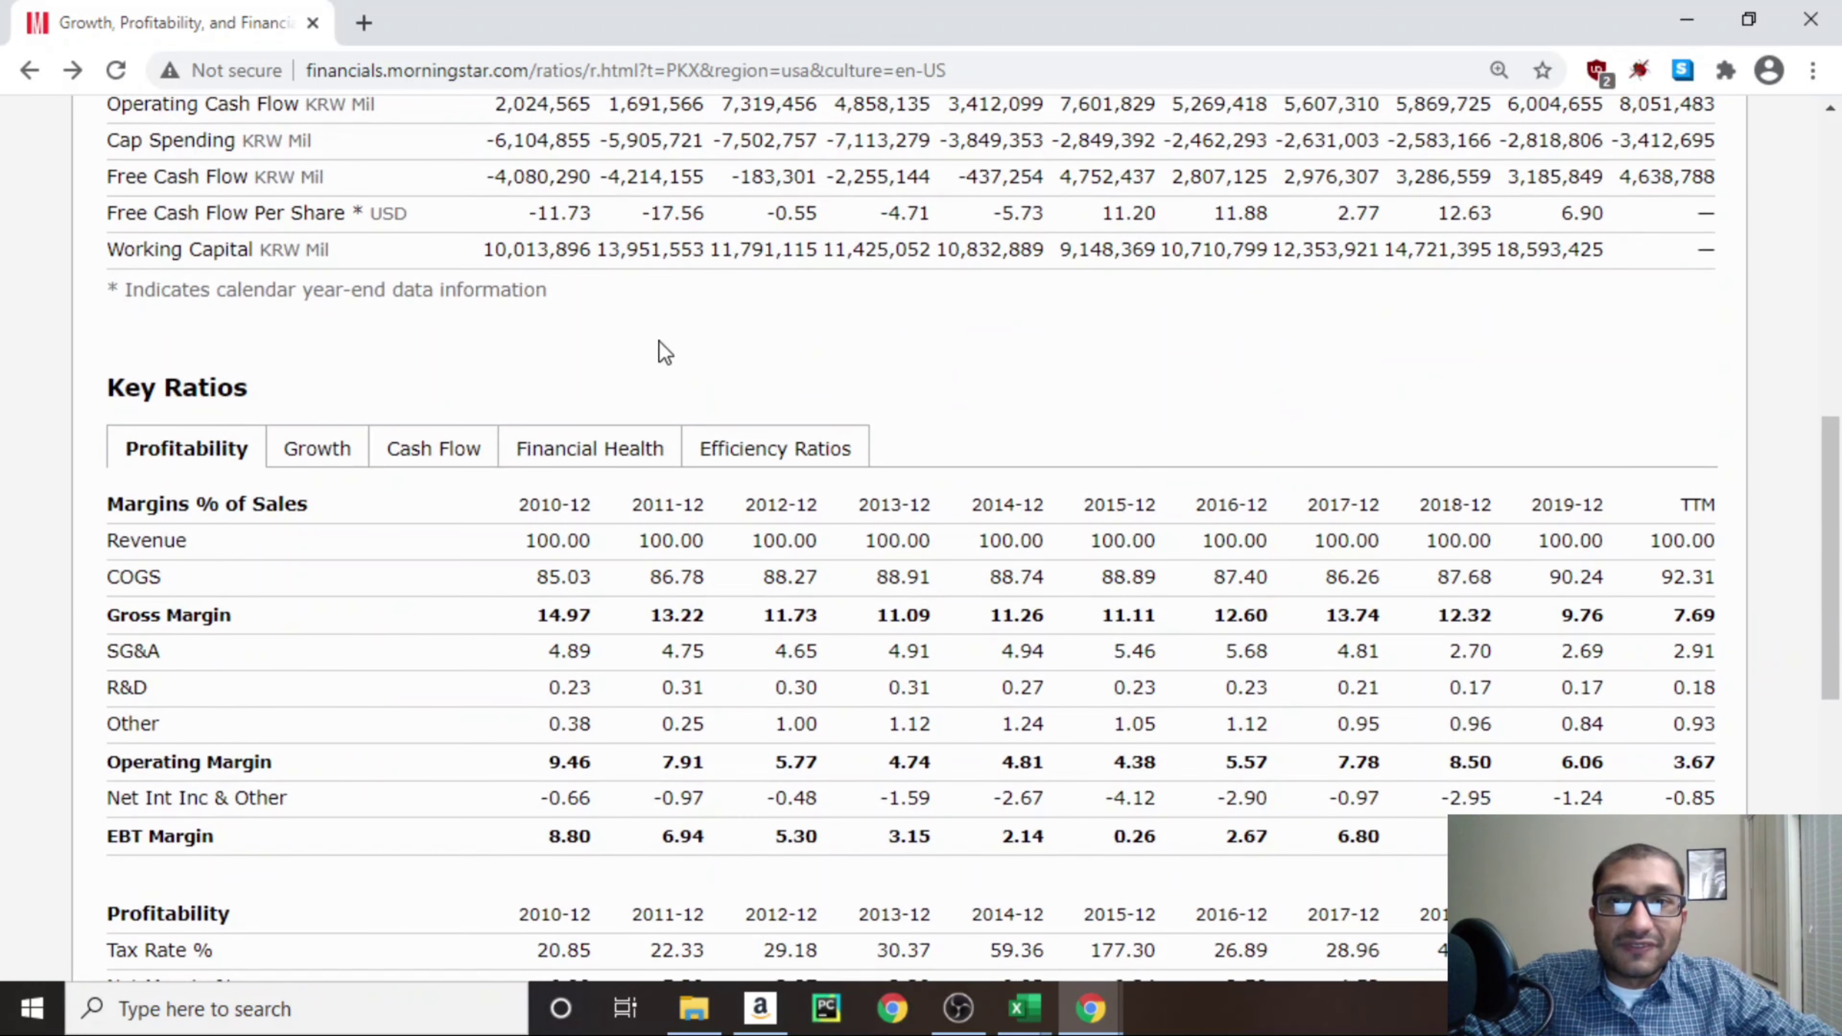
left_click(605, 444)
scroll(605, 444, "down", 3)
scroll(605, 444, "down", 12)
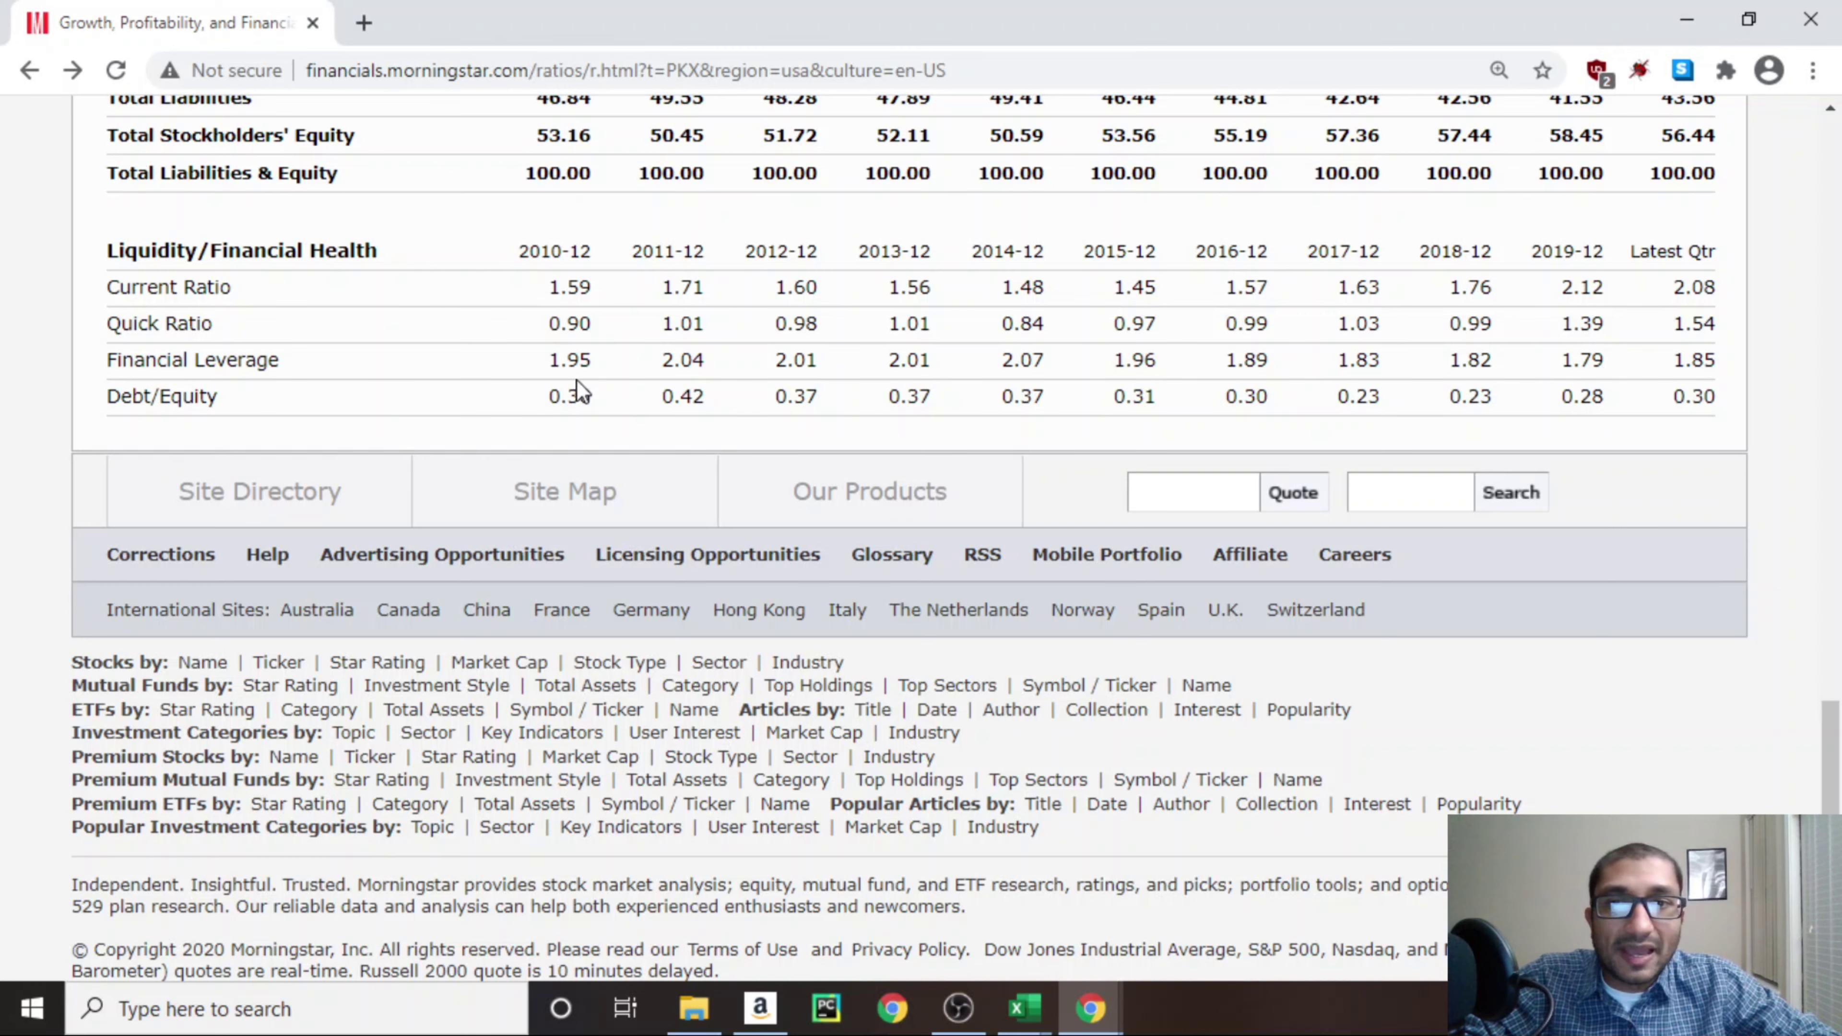
- Display the Efficiency Ratios and review the cash conversion cycle and turnover figures
scroll(762, 398, "up", 12)
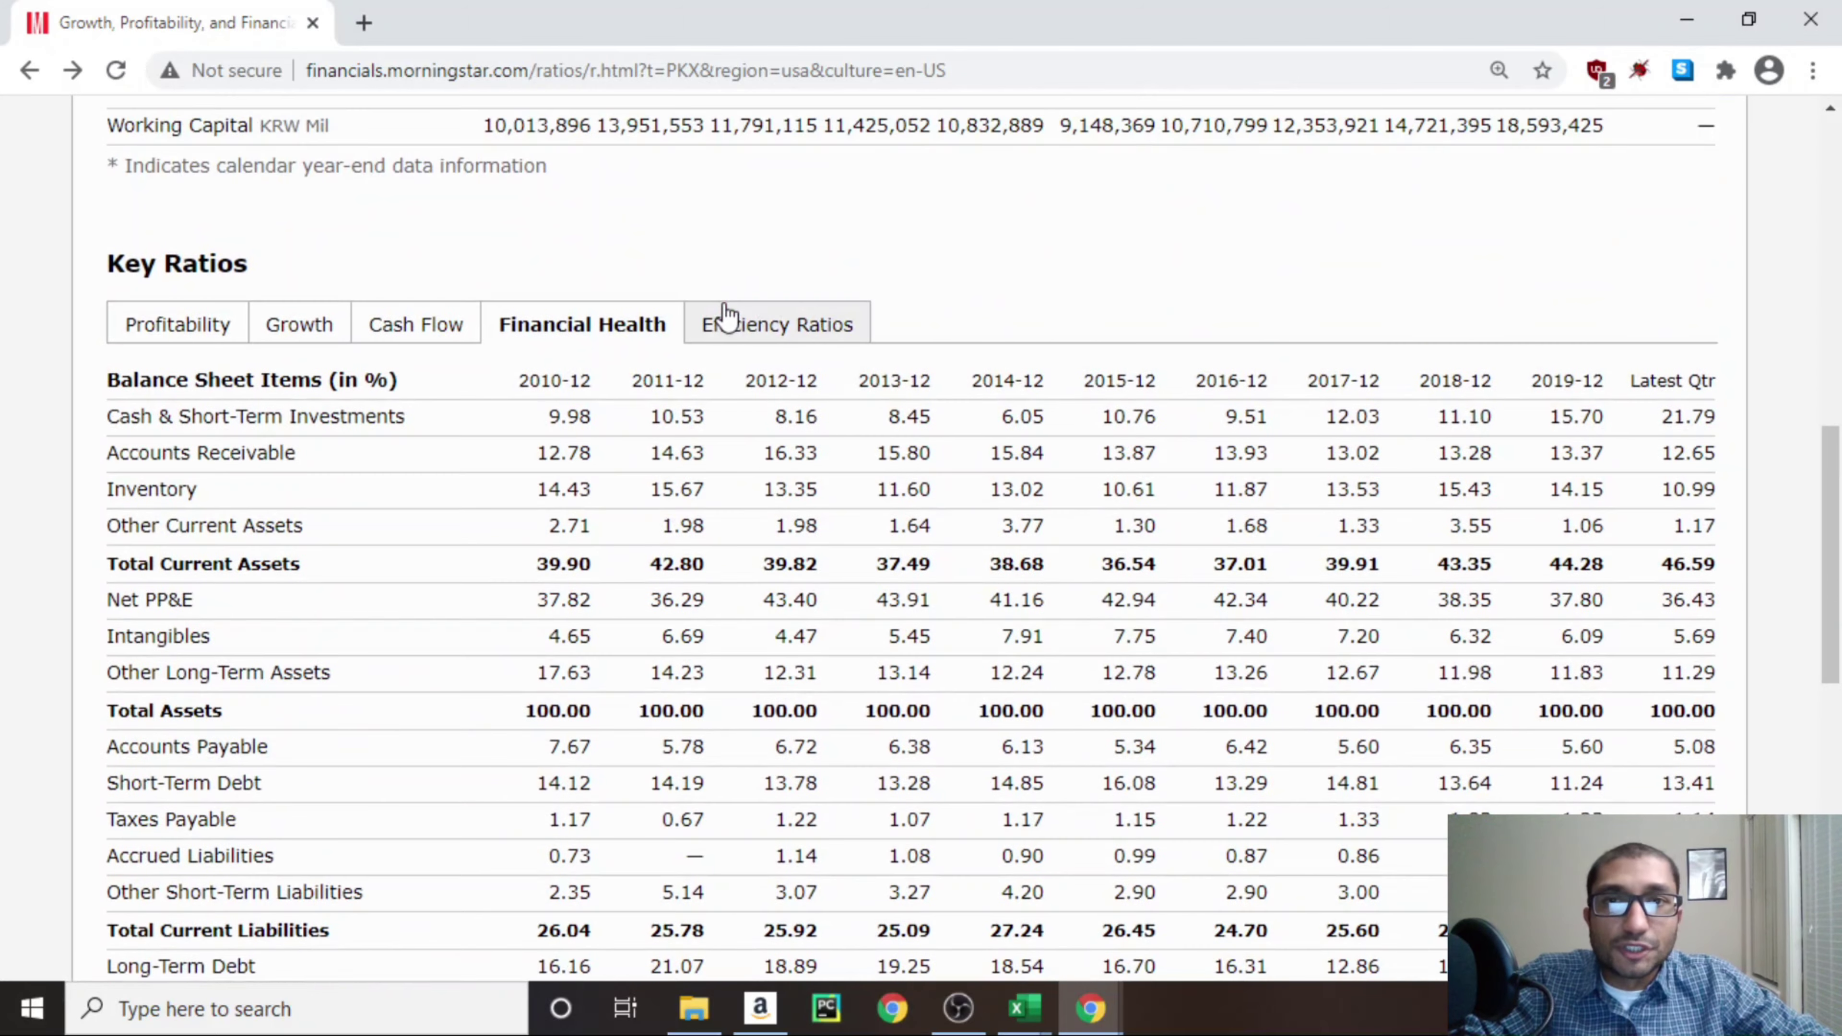
left_click(724, 317)
scroll(722, 303, "down", 4)
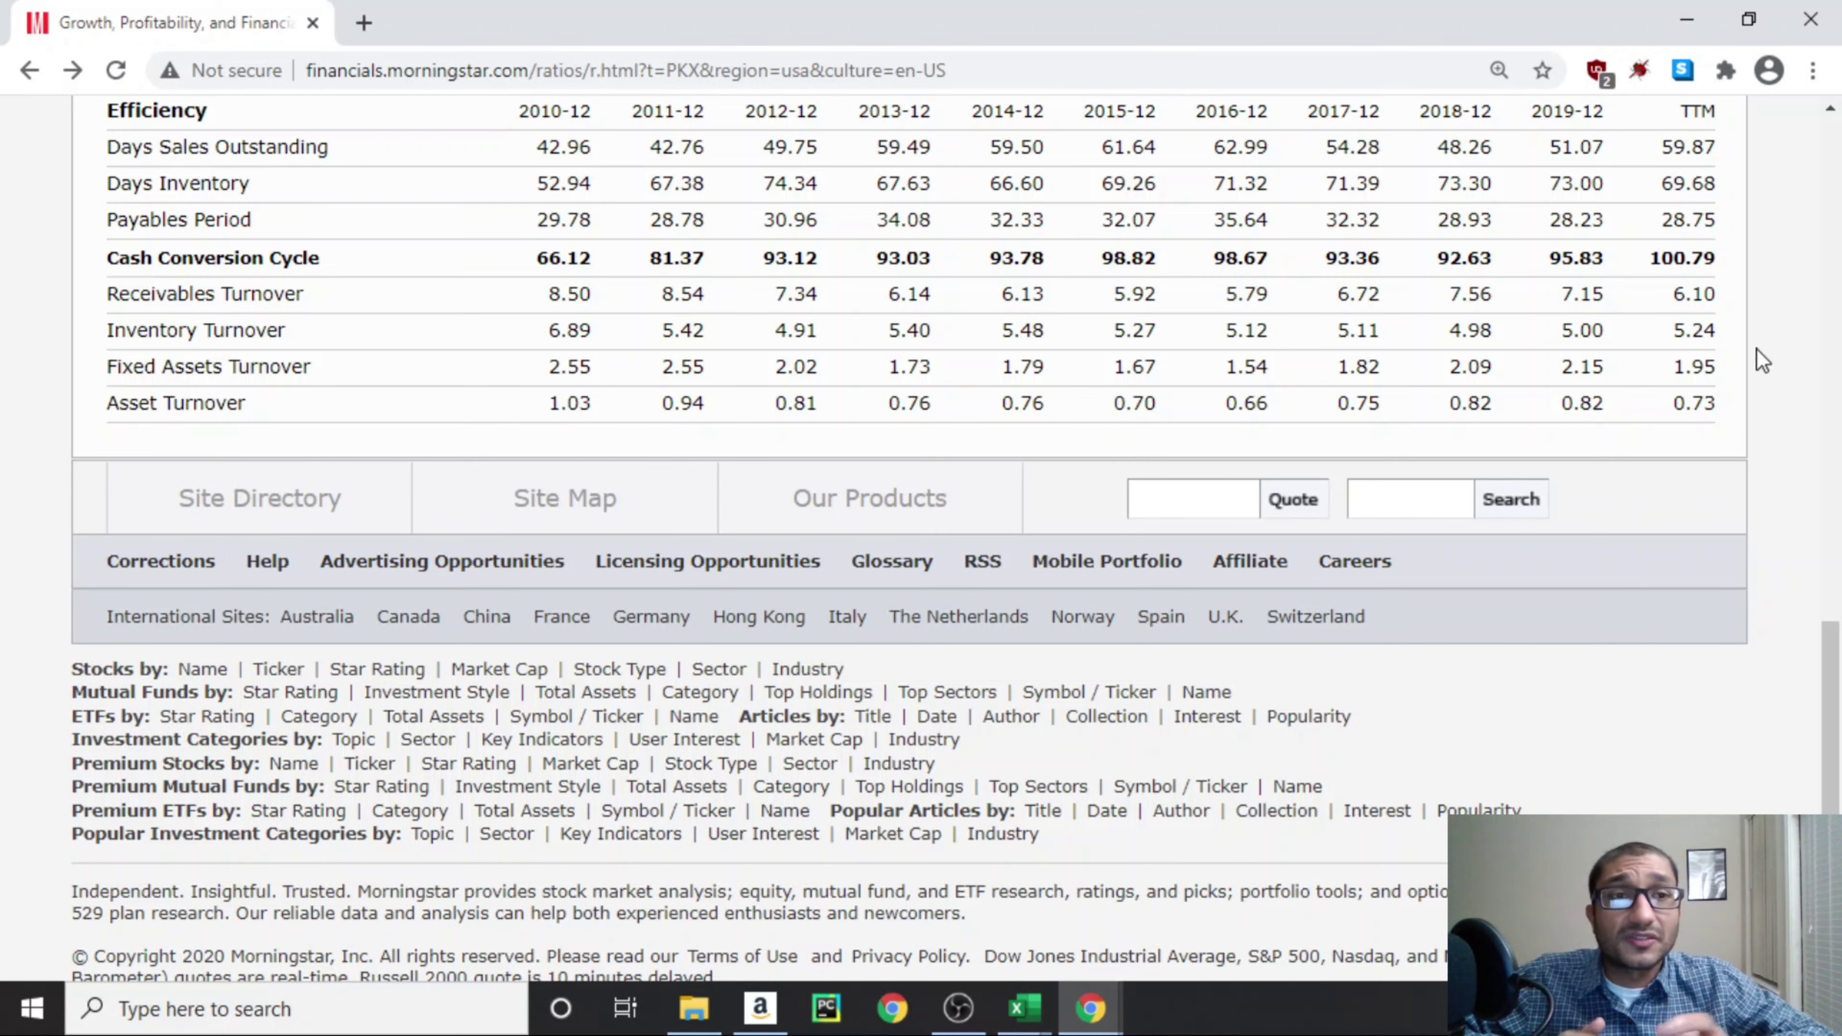
- Open the Valuation page for PKX and review its current and forward valuation ratios against the S&P 500
scroll(1757, 349, "up", 1)
scroll(1737, 336, "up", 6)
left_click(890, 139)
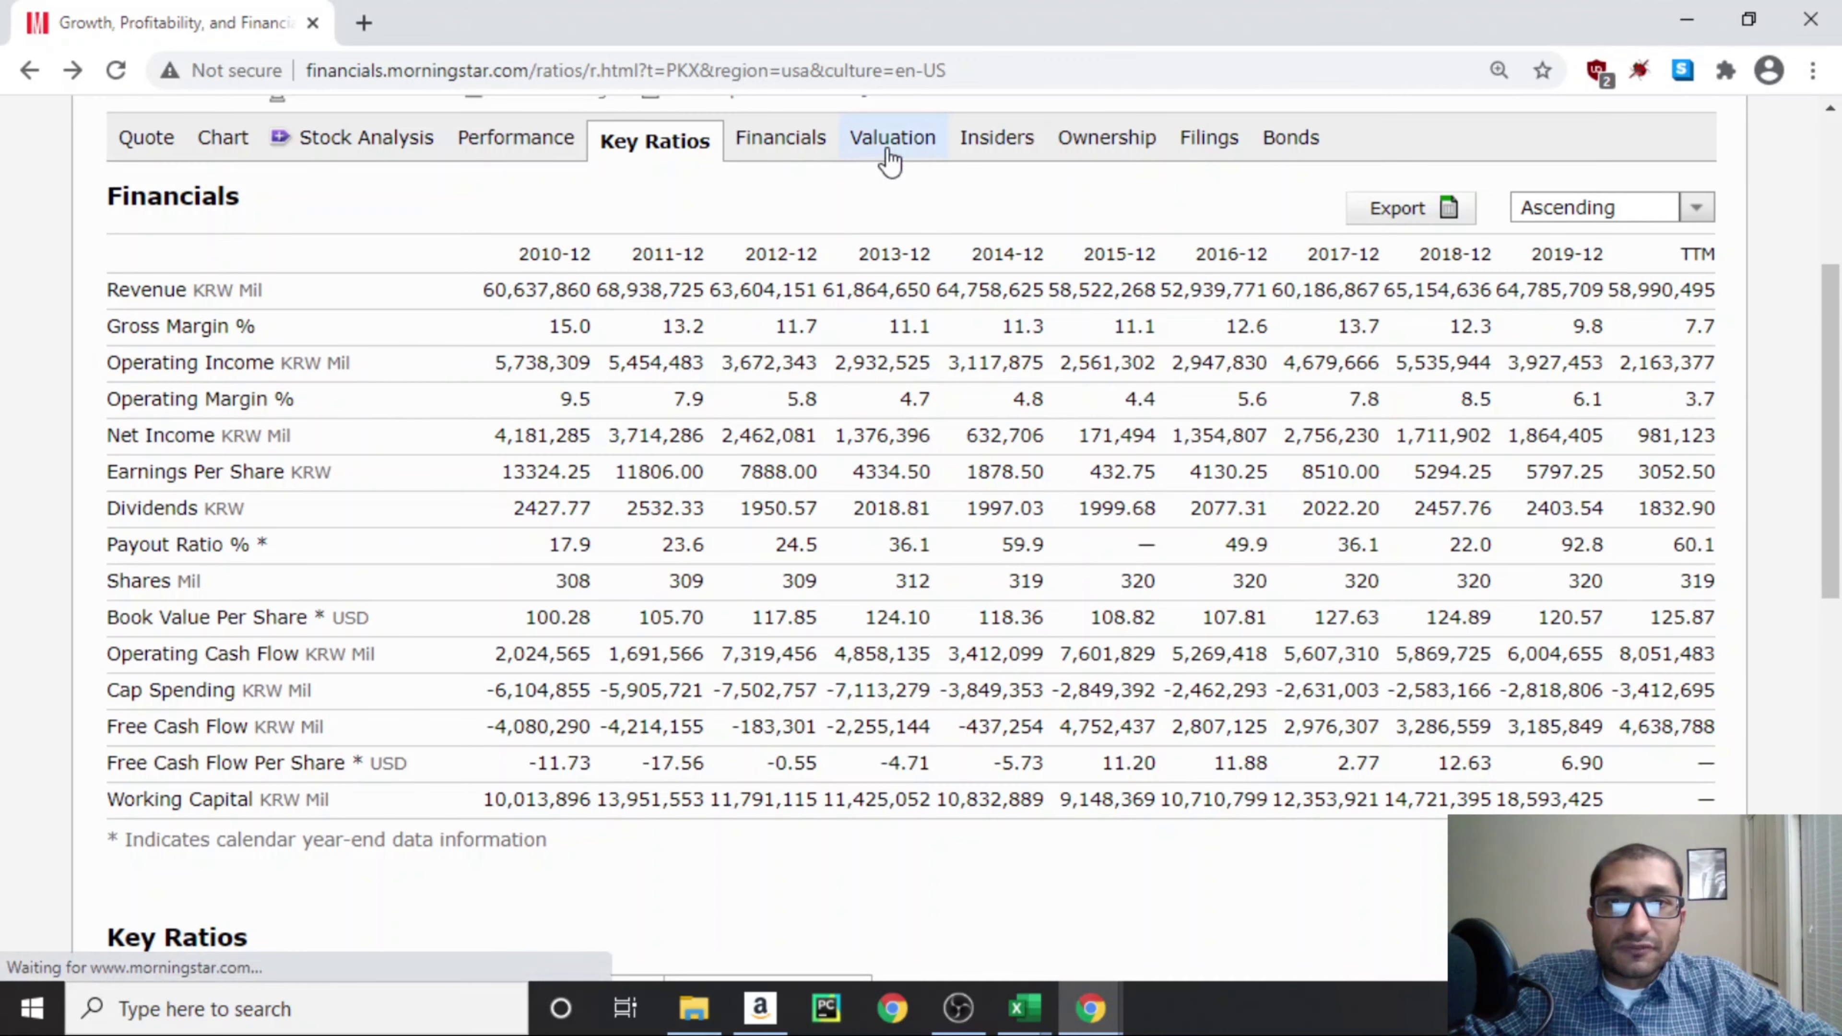
scroll(570, 376, "down", 1)
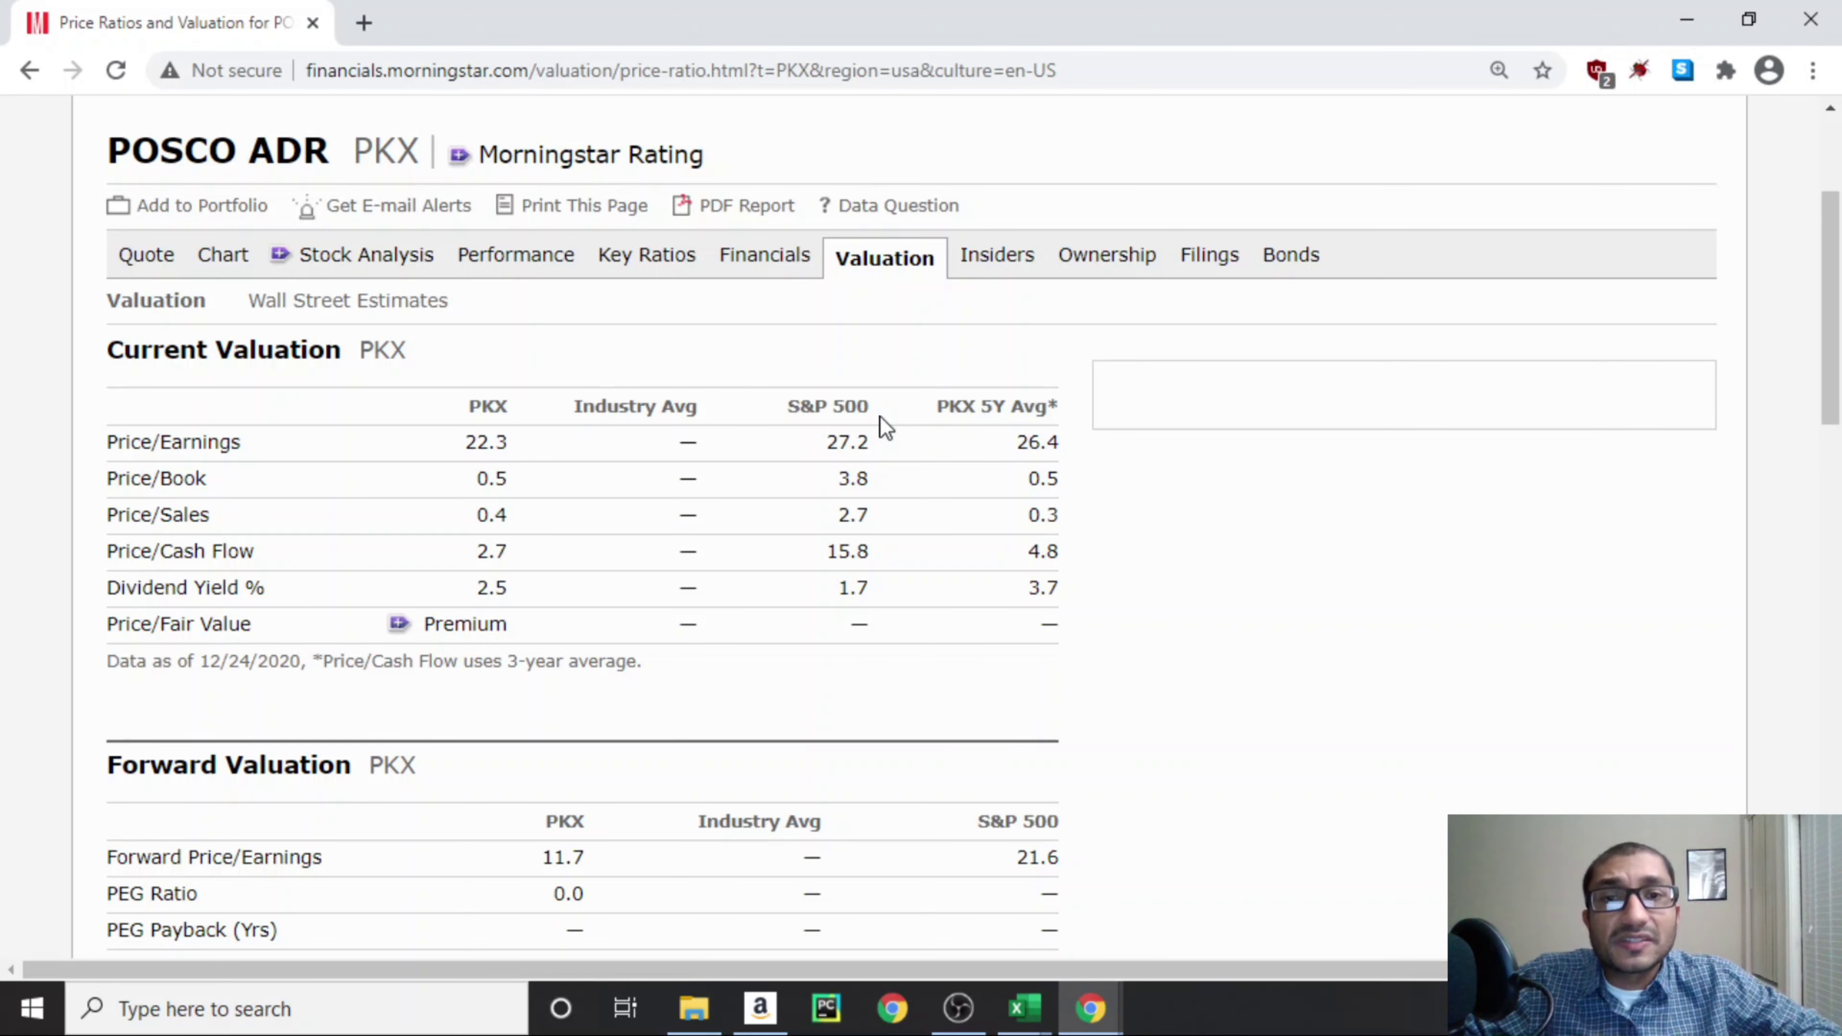
scroll(880, 416, "down", 2)
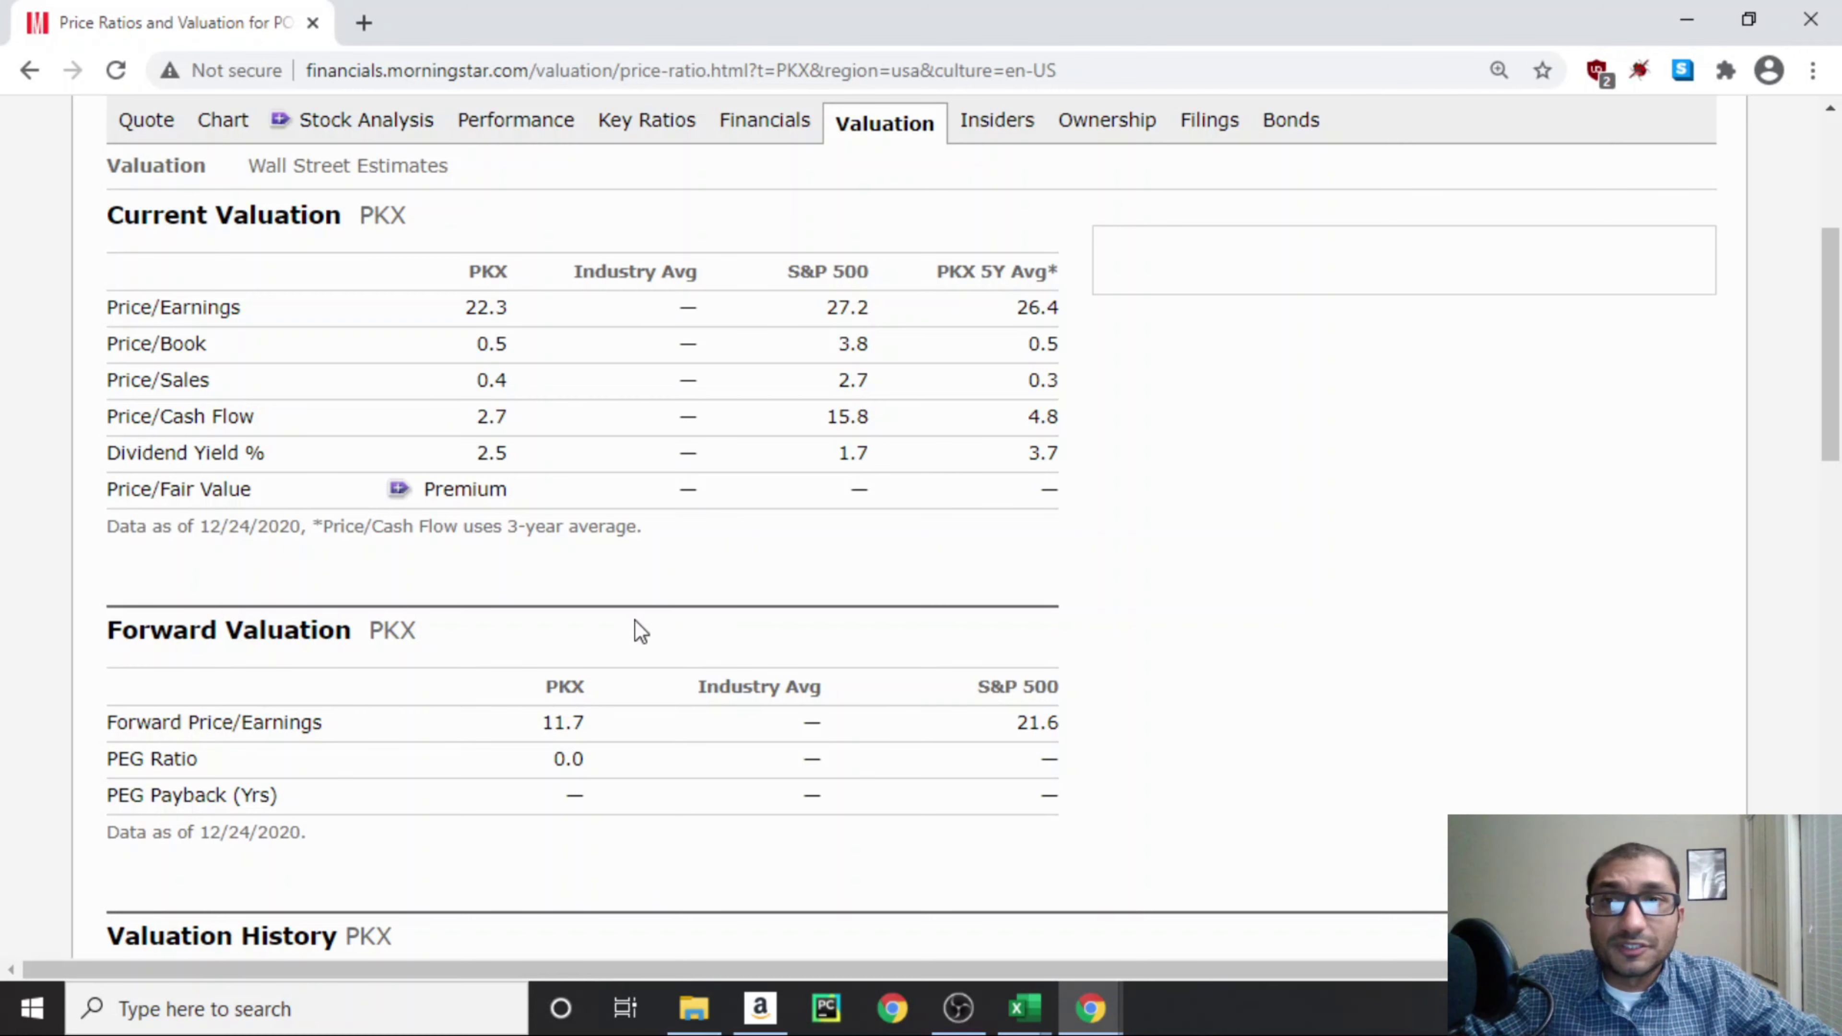
- Switch to the Intrinsic Value - Stocks2020 workbook in Excel and inspect the won-to-dollar rate note and the current free cash flow formula
key("alt+Tab")
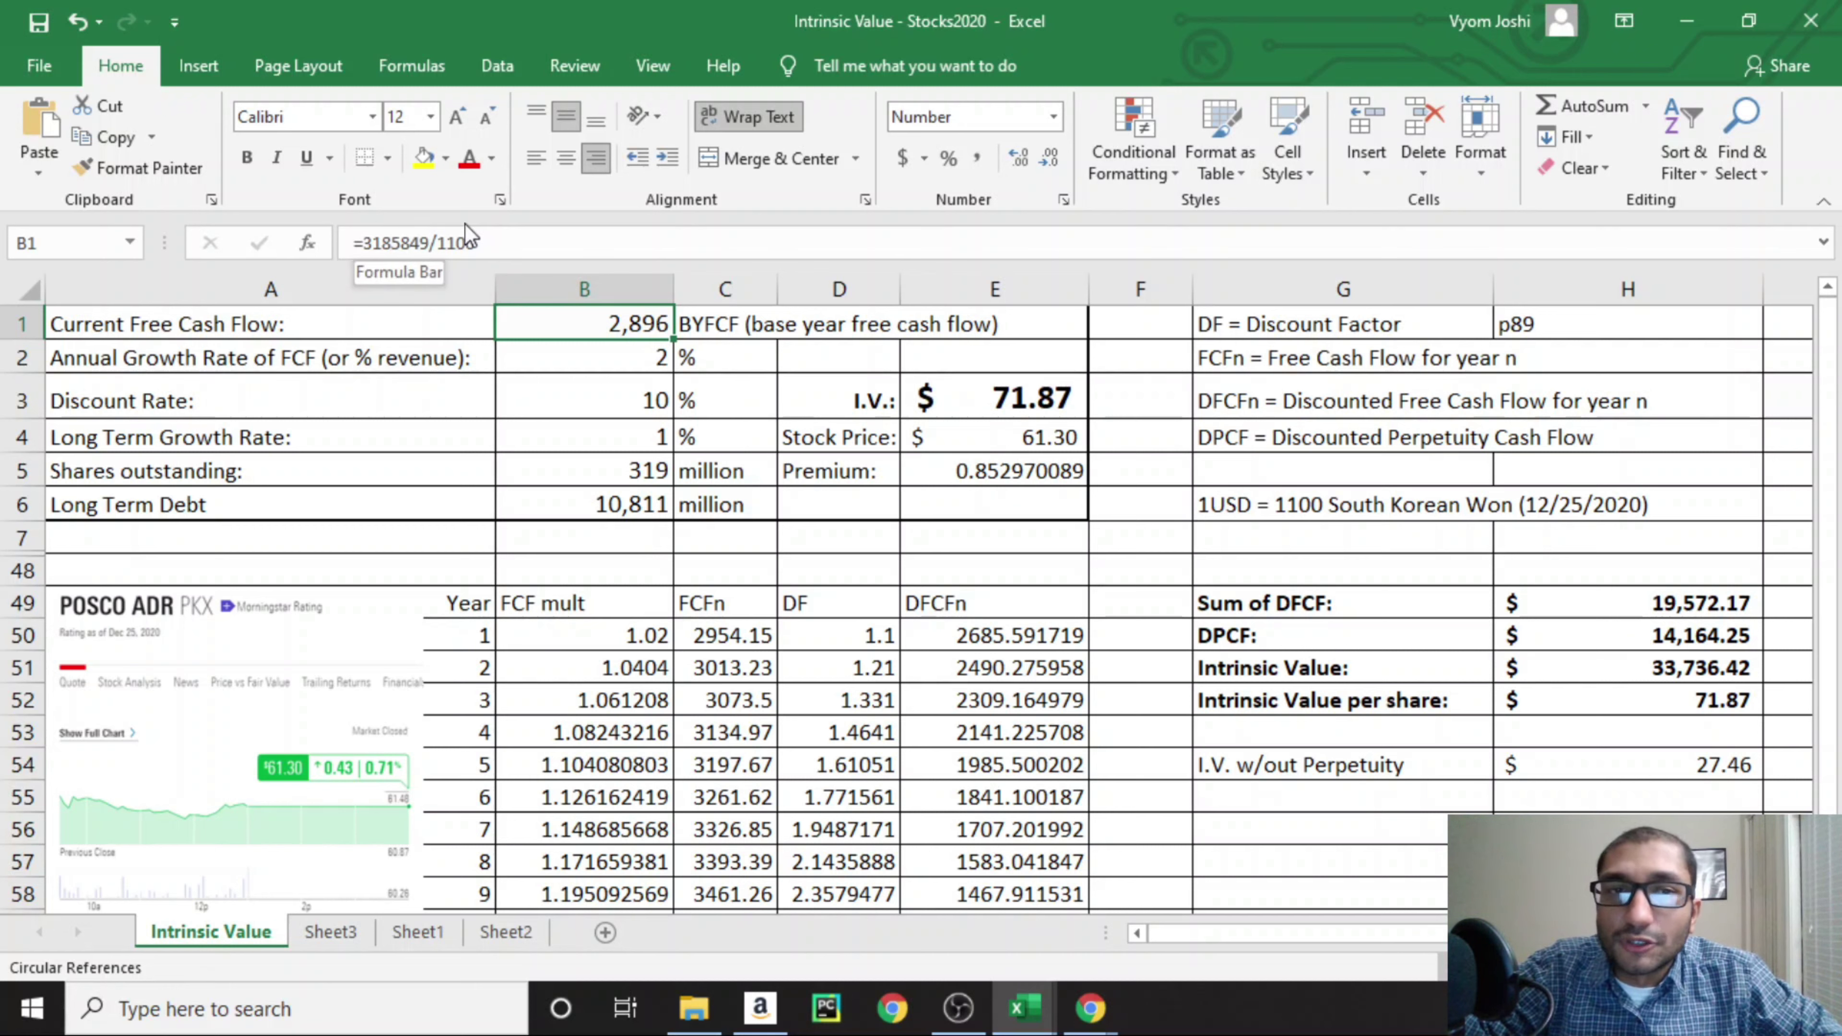
left_click(1262, 509)
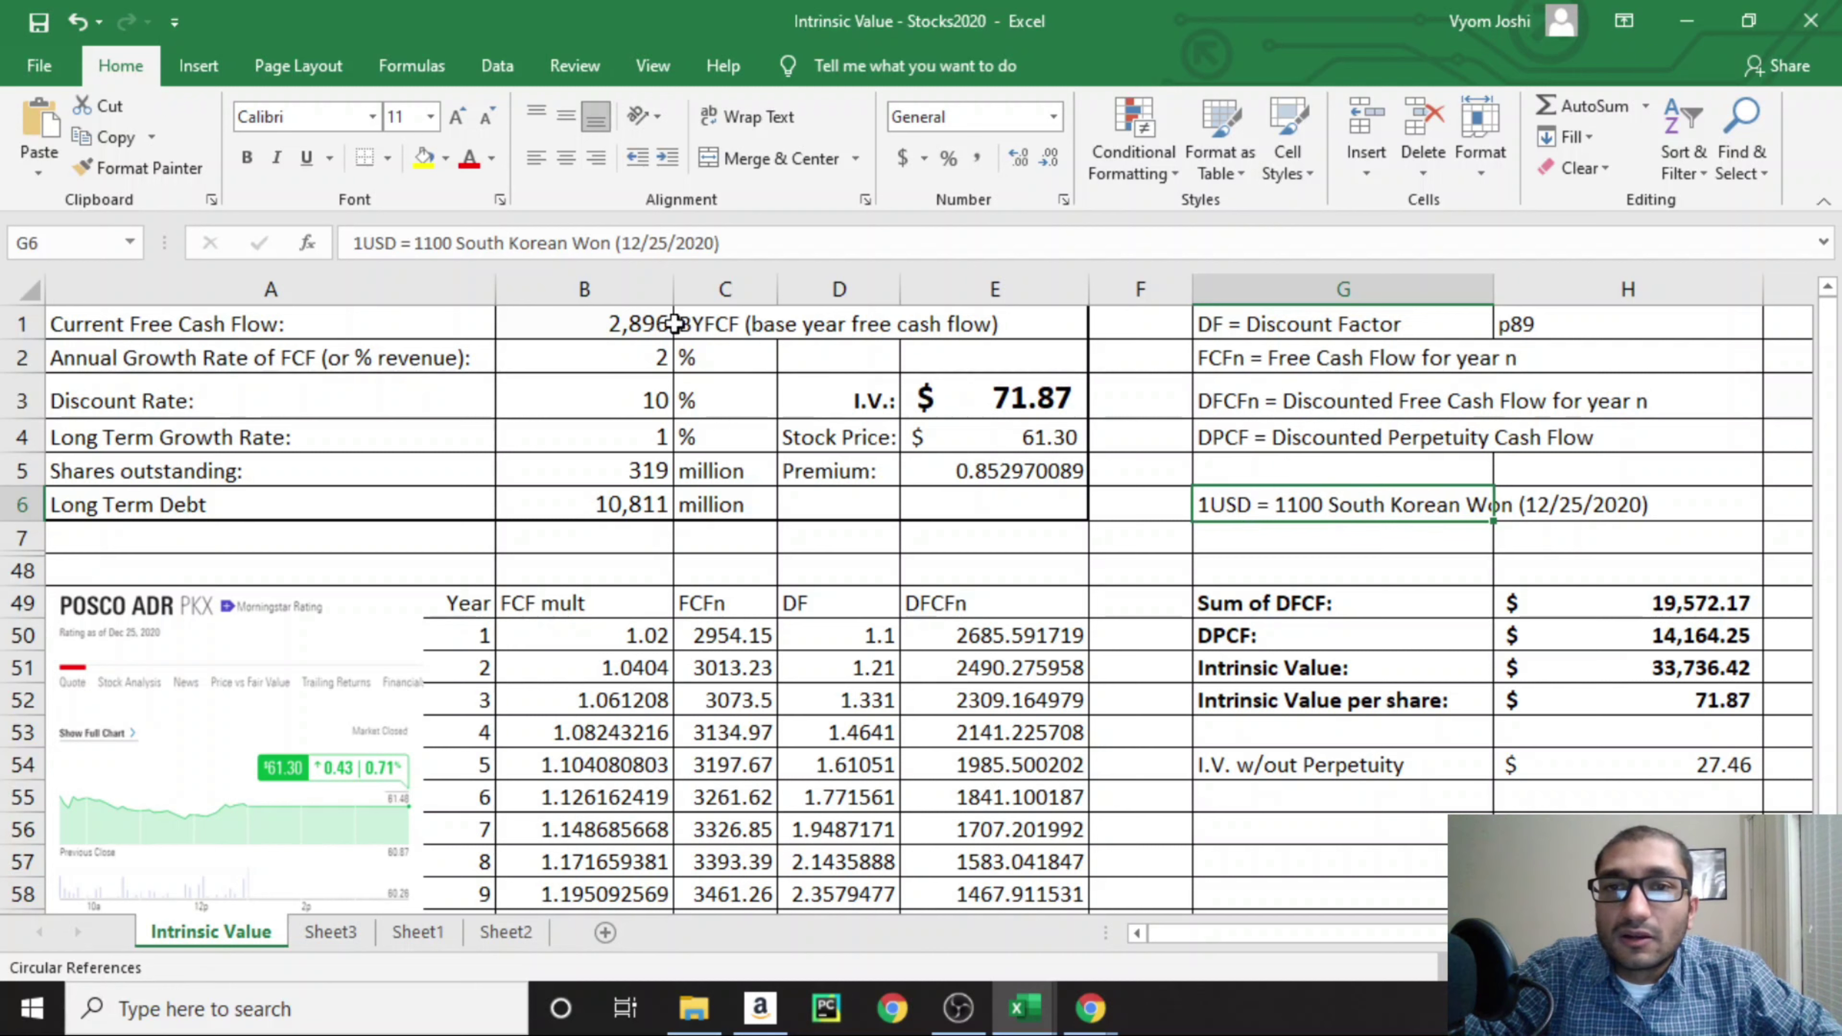
left_click(605, 338)
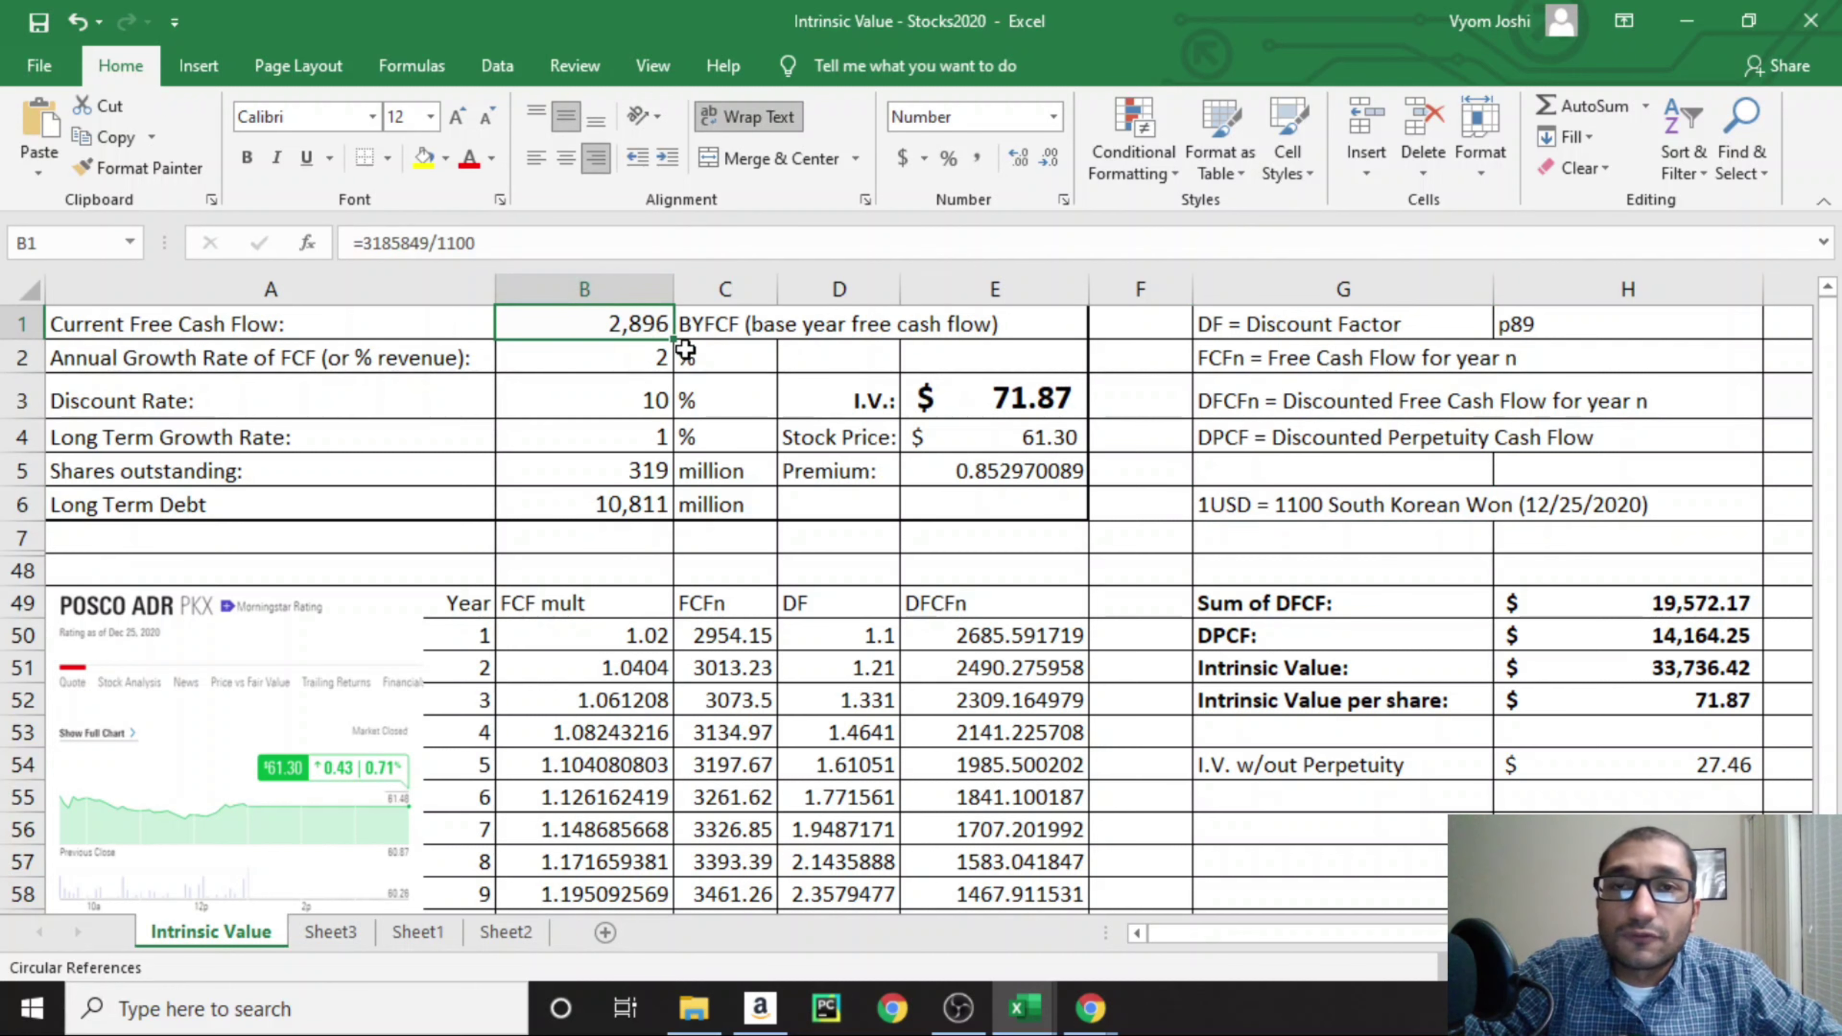
- Inspect the annual growth rate, discount rate, long-term growth rate, shares outstanding and long-term debt inputs in cells B2 to B6
left_click(573, 366)
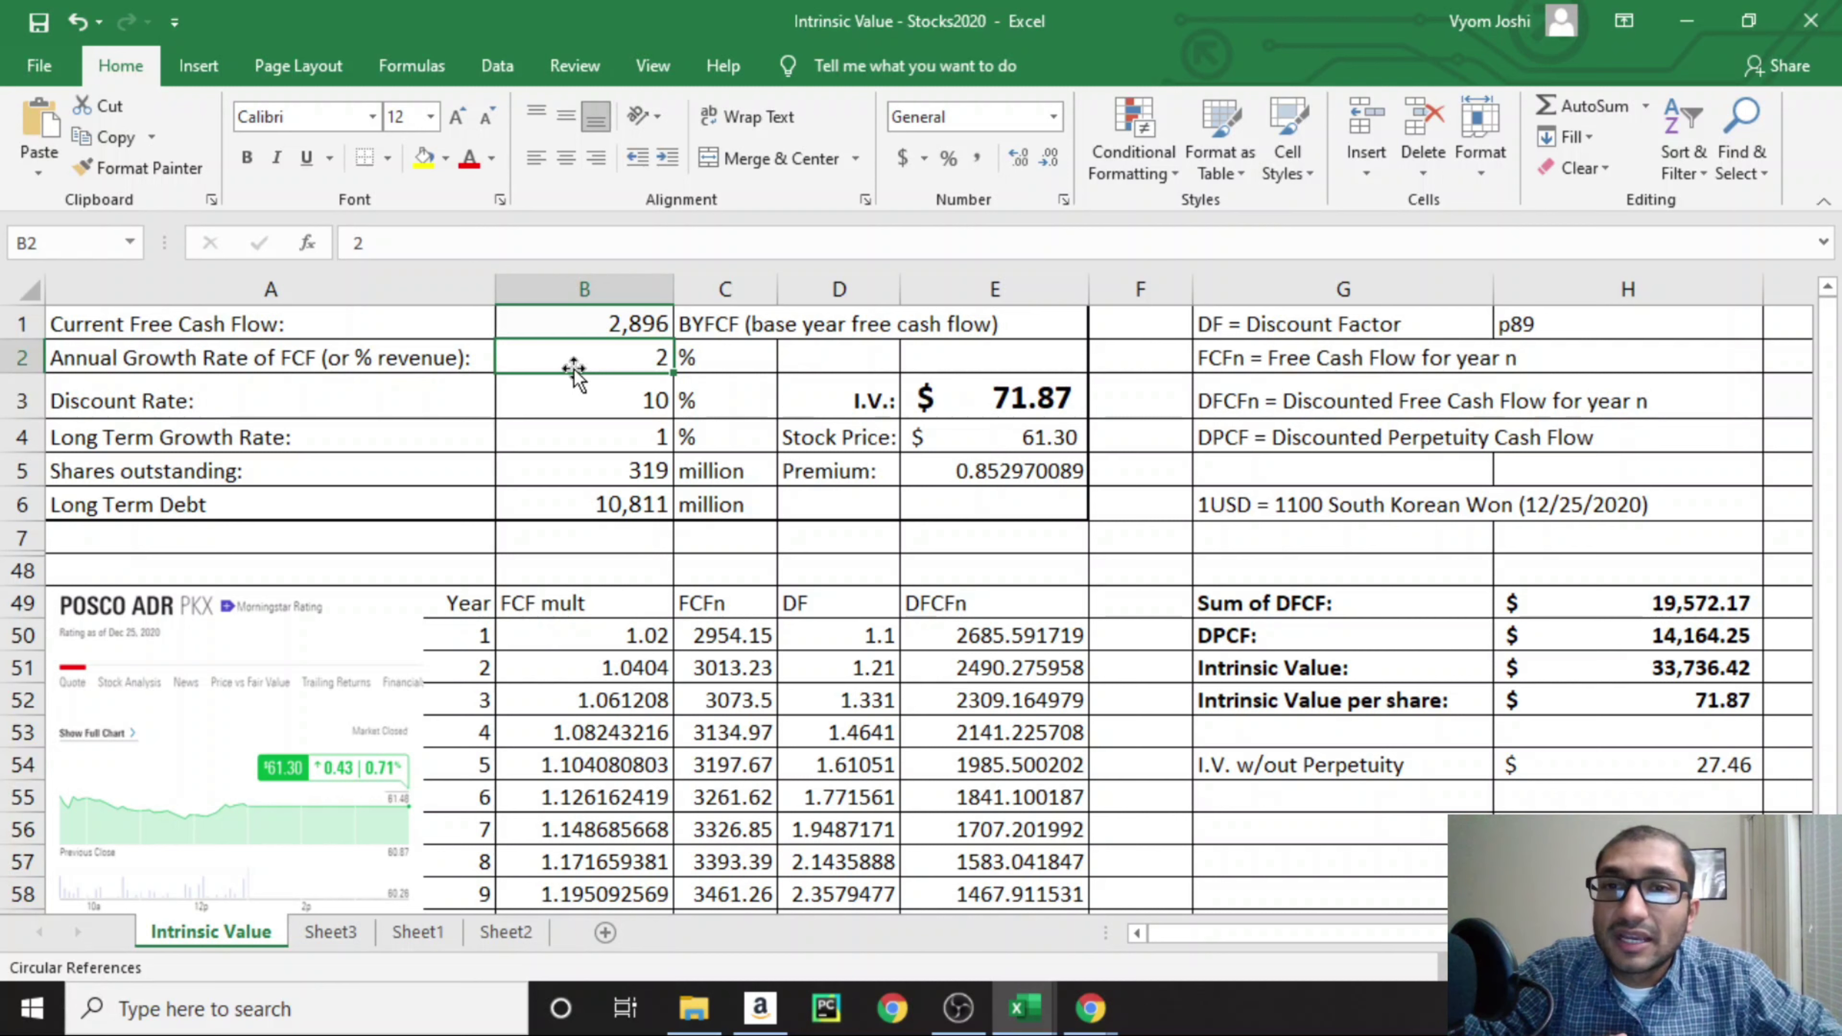
left_click(570, 395)
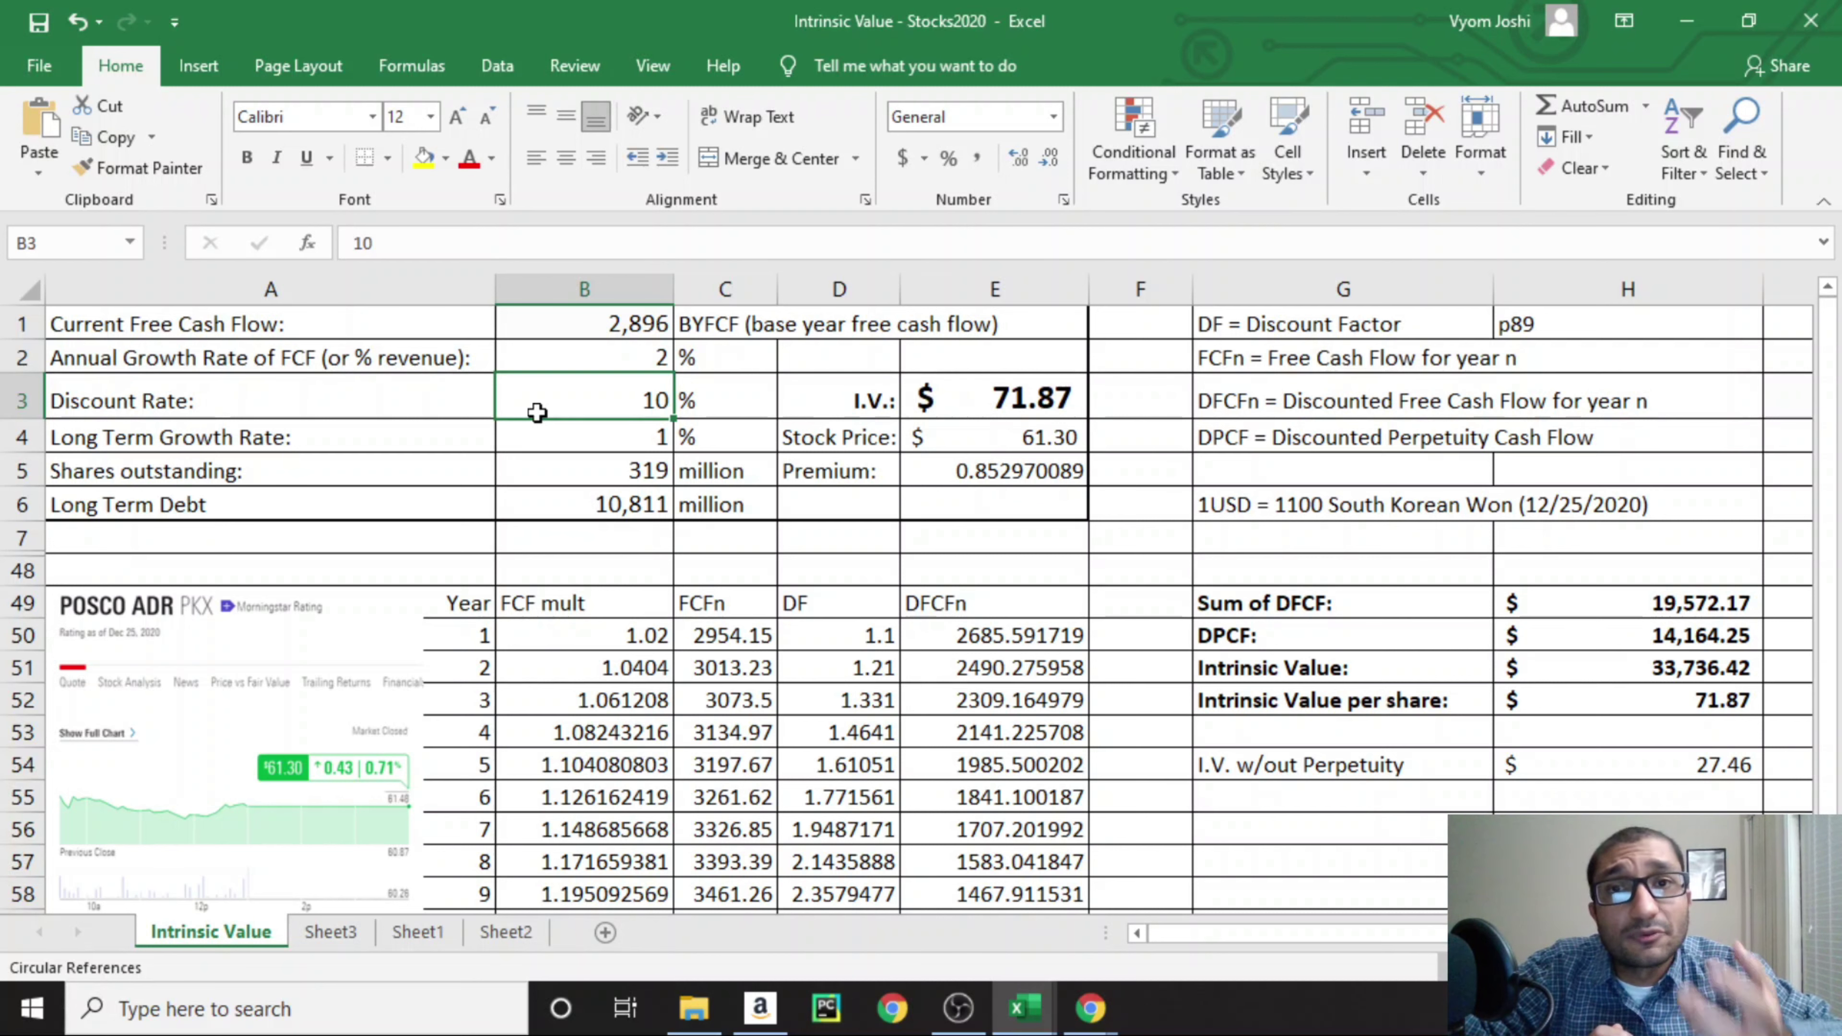
left_click(584, 434)
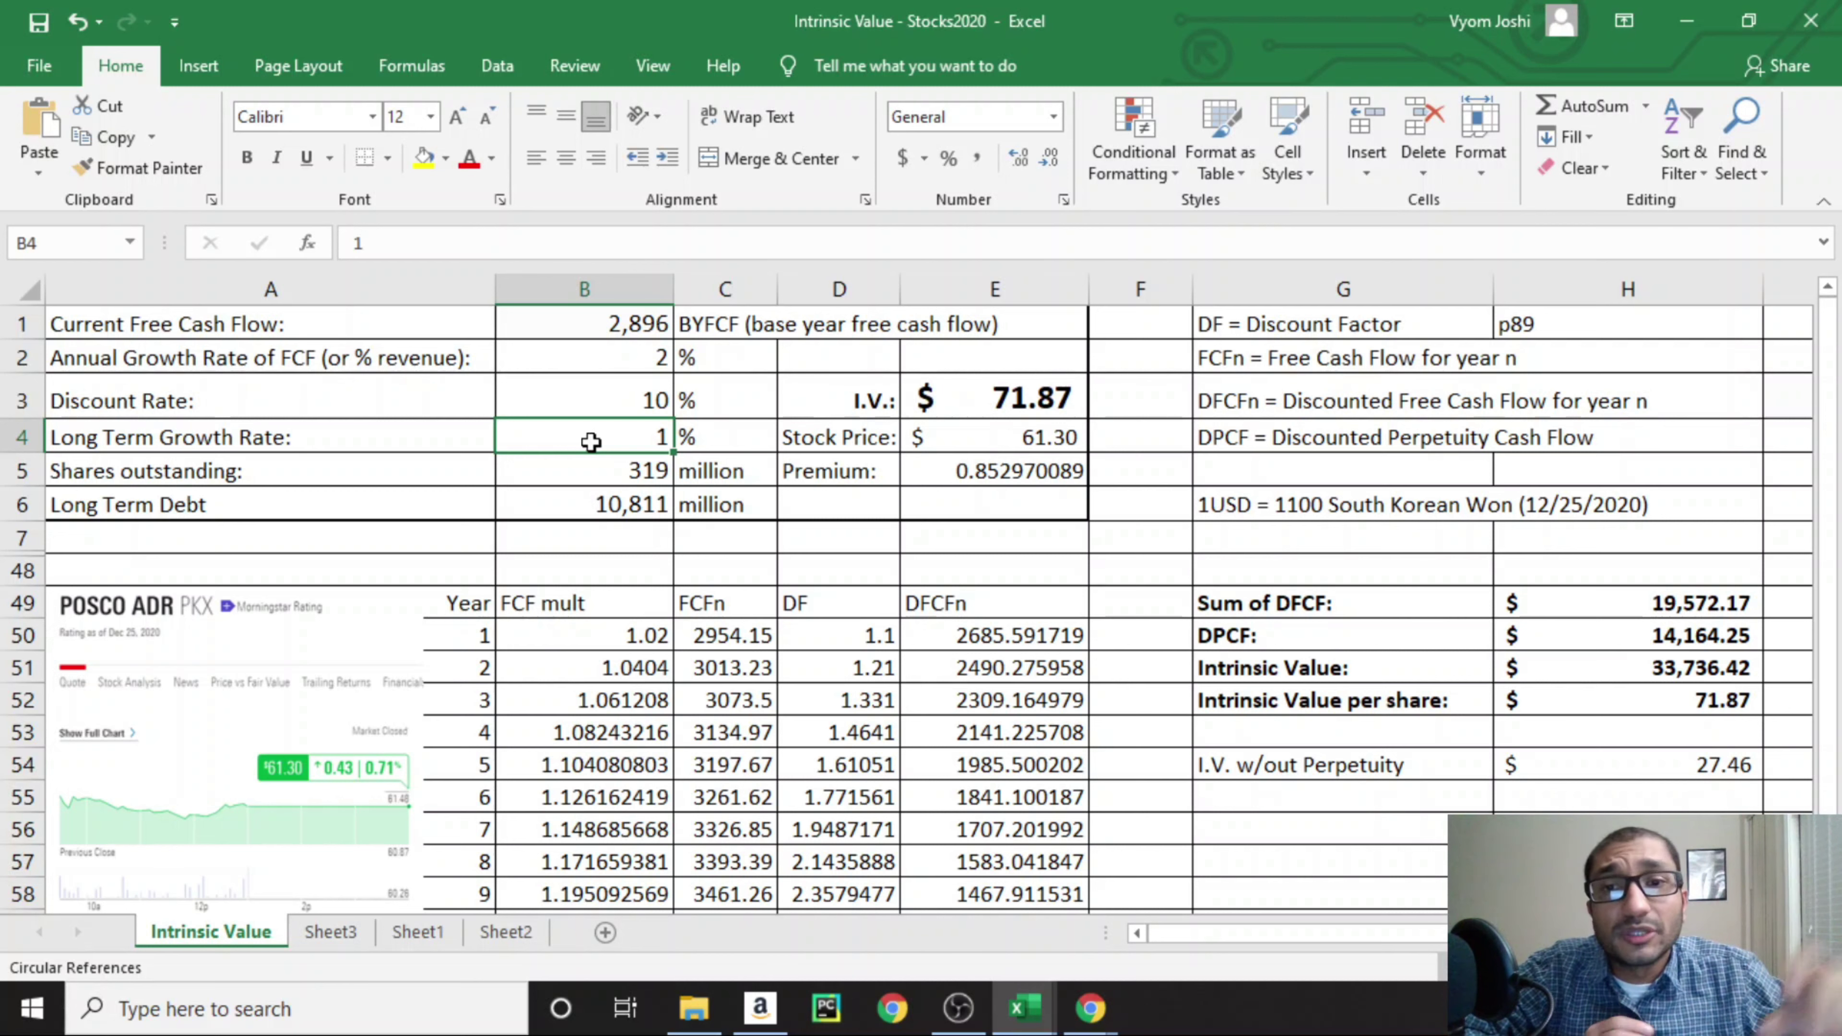
left_click(602, 468)
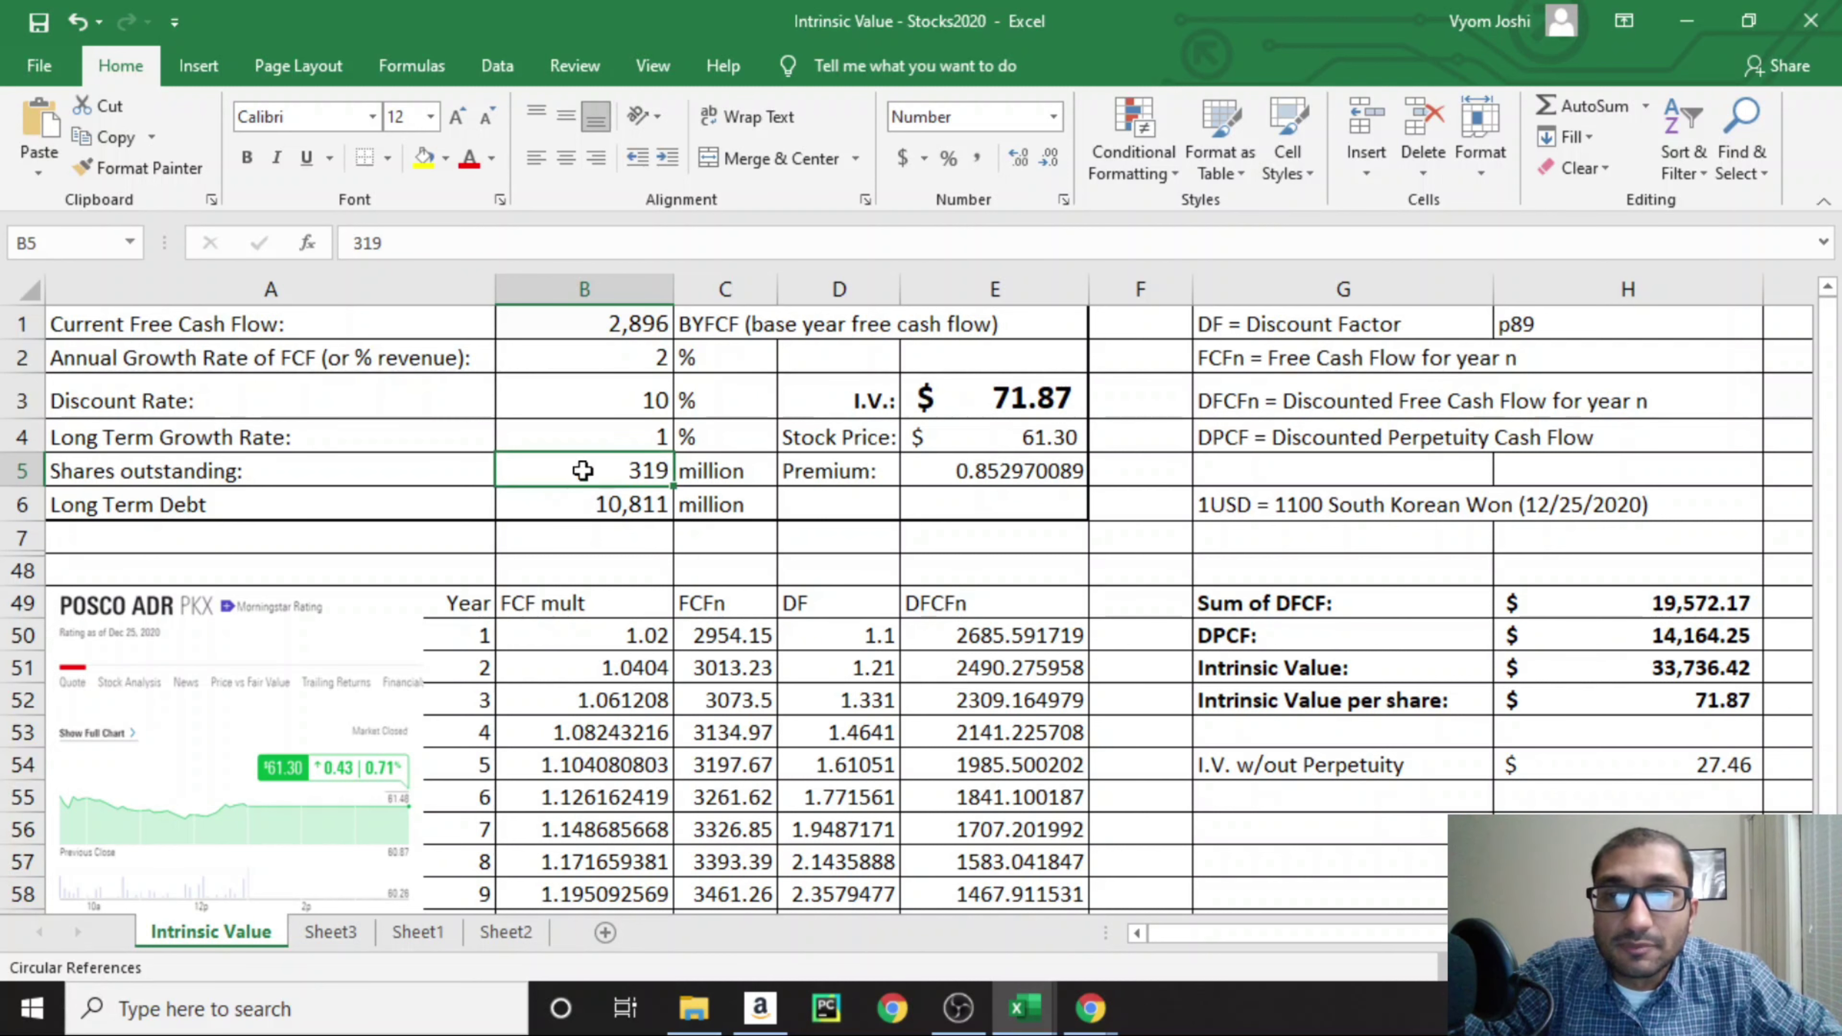
left_click(580, 505)
key("Up")
left_click(584, 505)
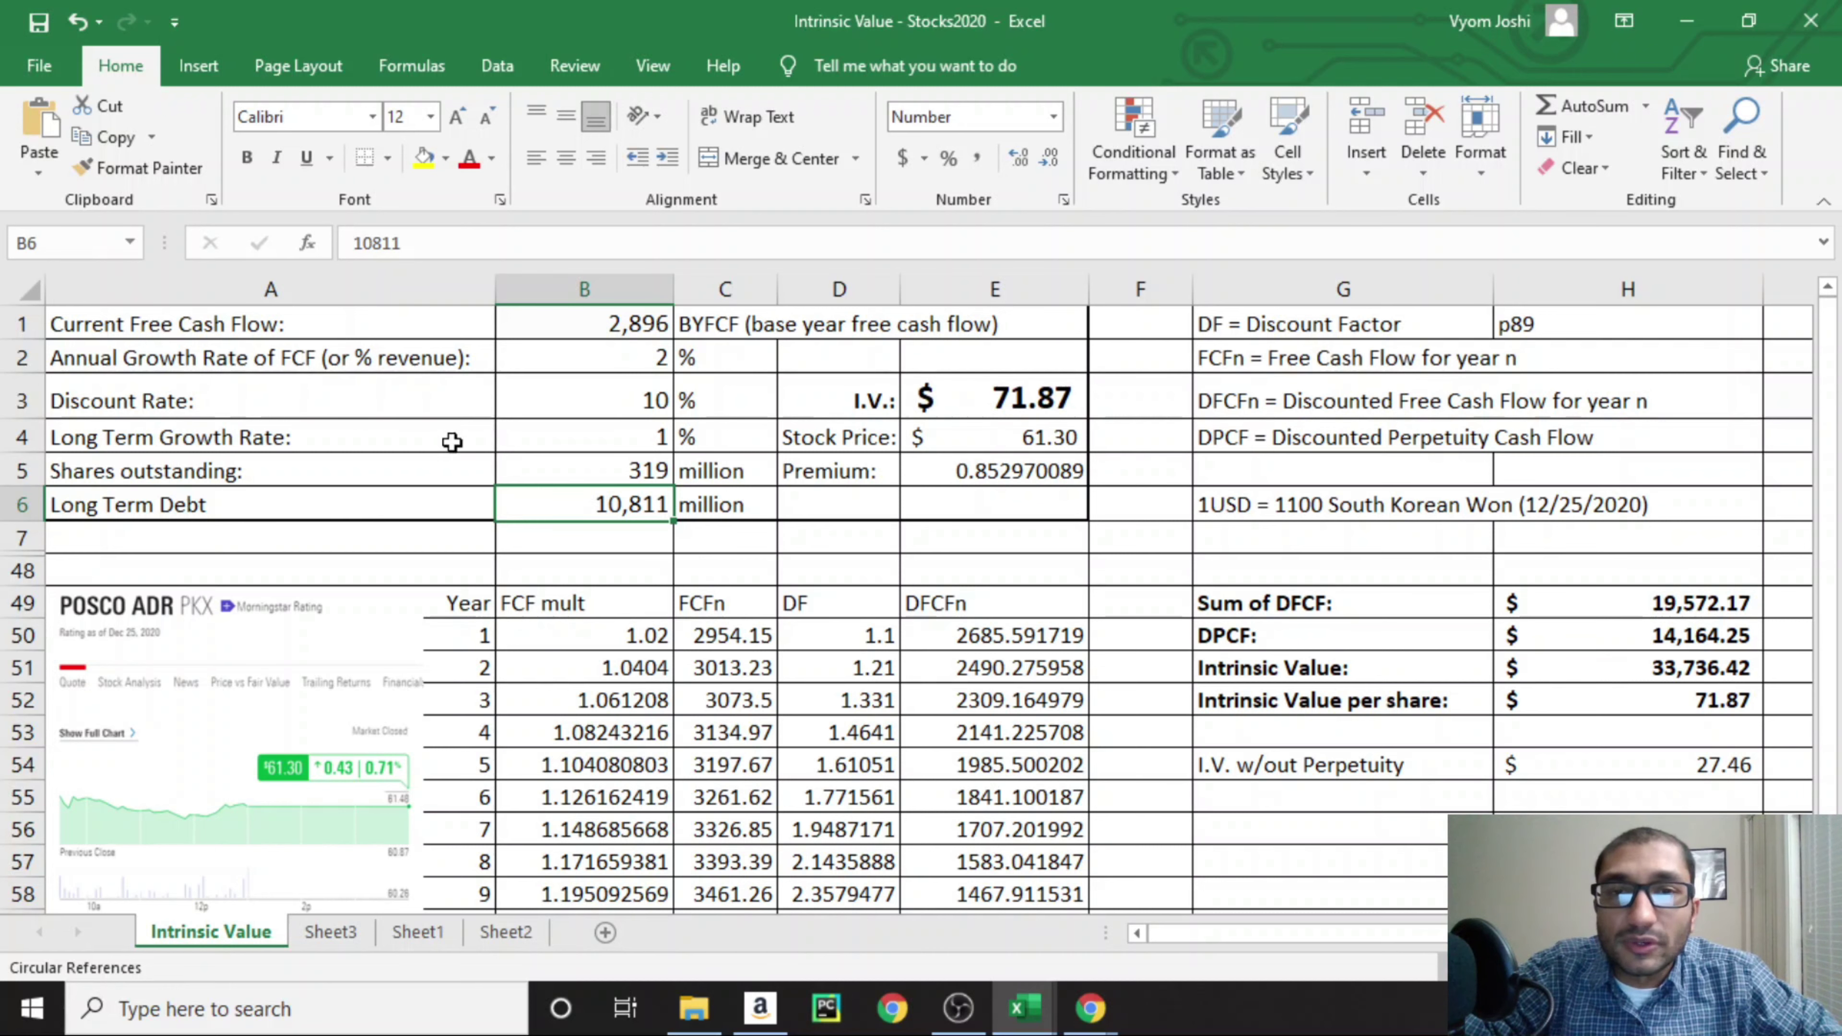
- Compare the intrinsic value, stock price and premium in cells E3 to E5
left_click(987, 404)
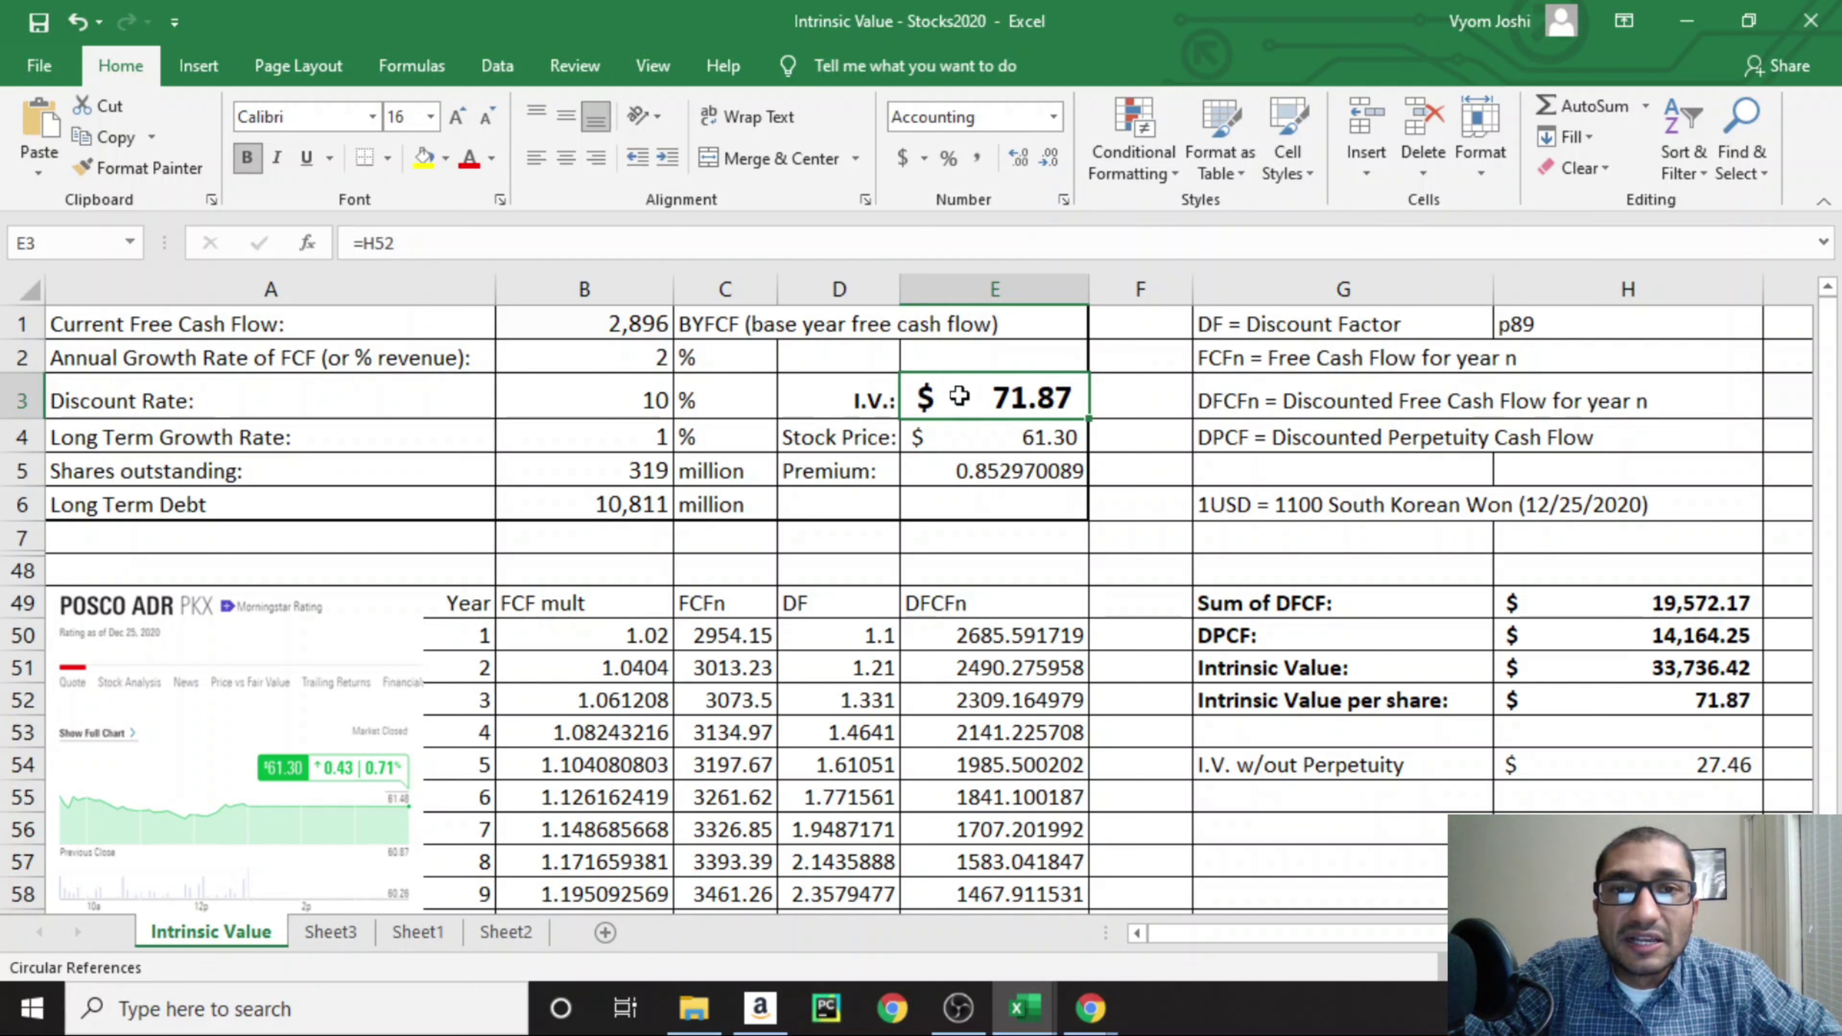
left_click(981, 437)
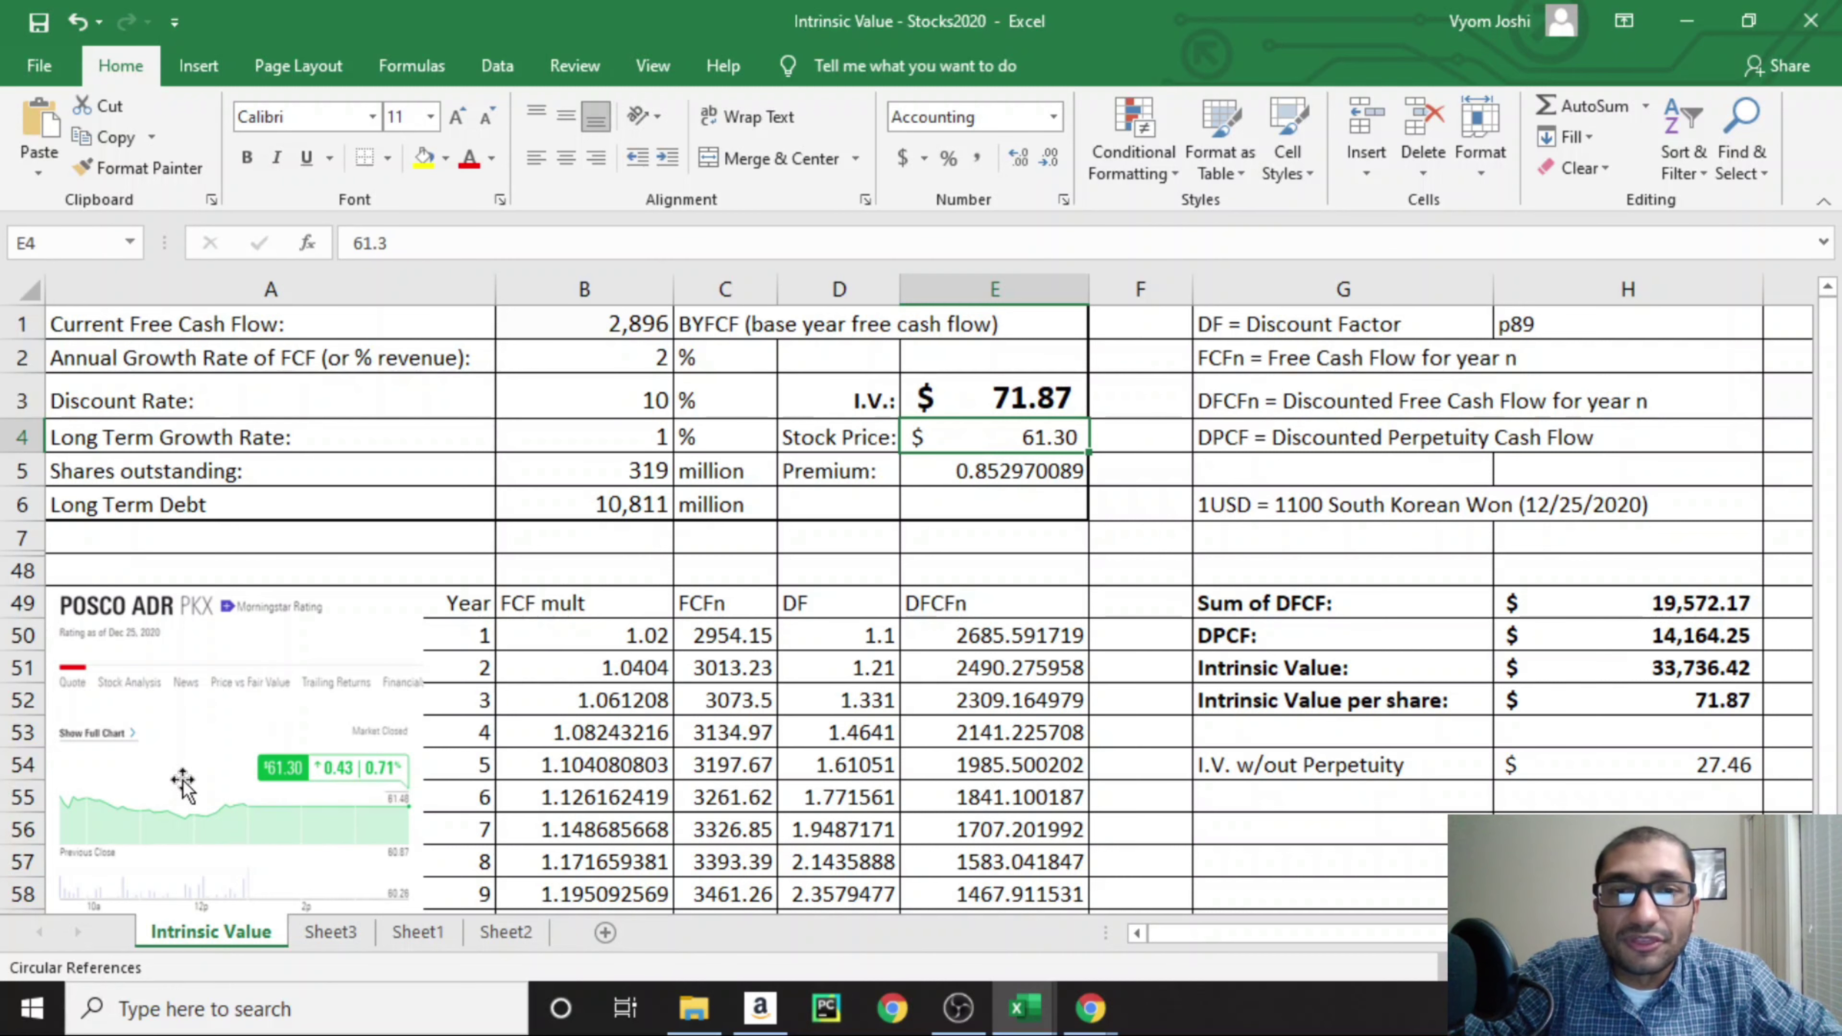
left_click(972, 473)
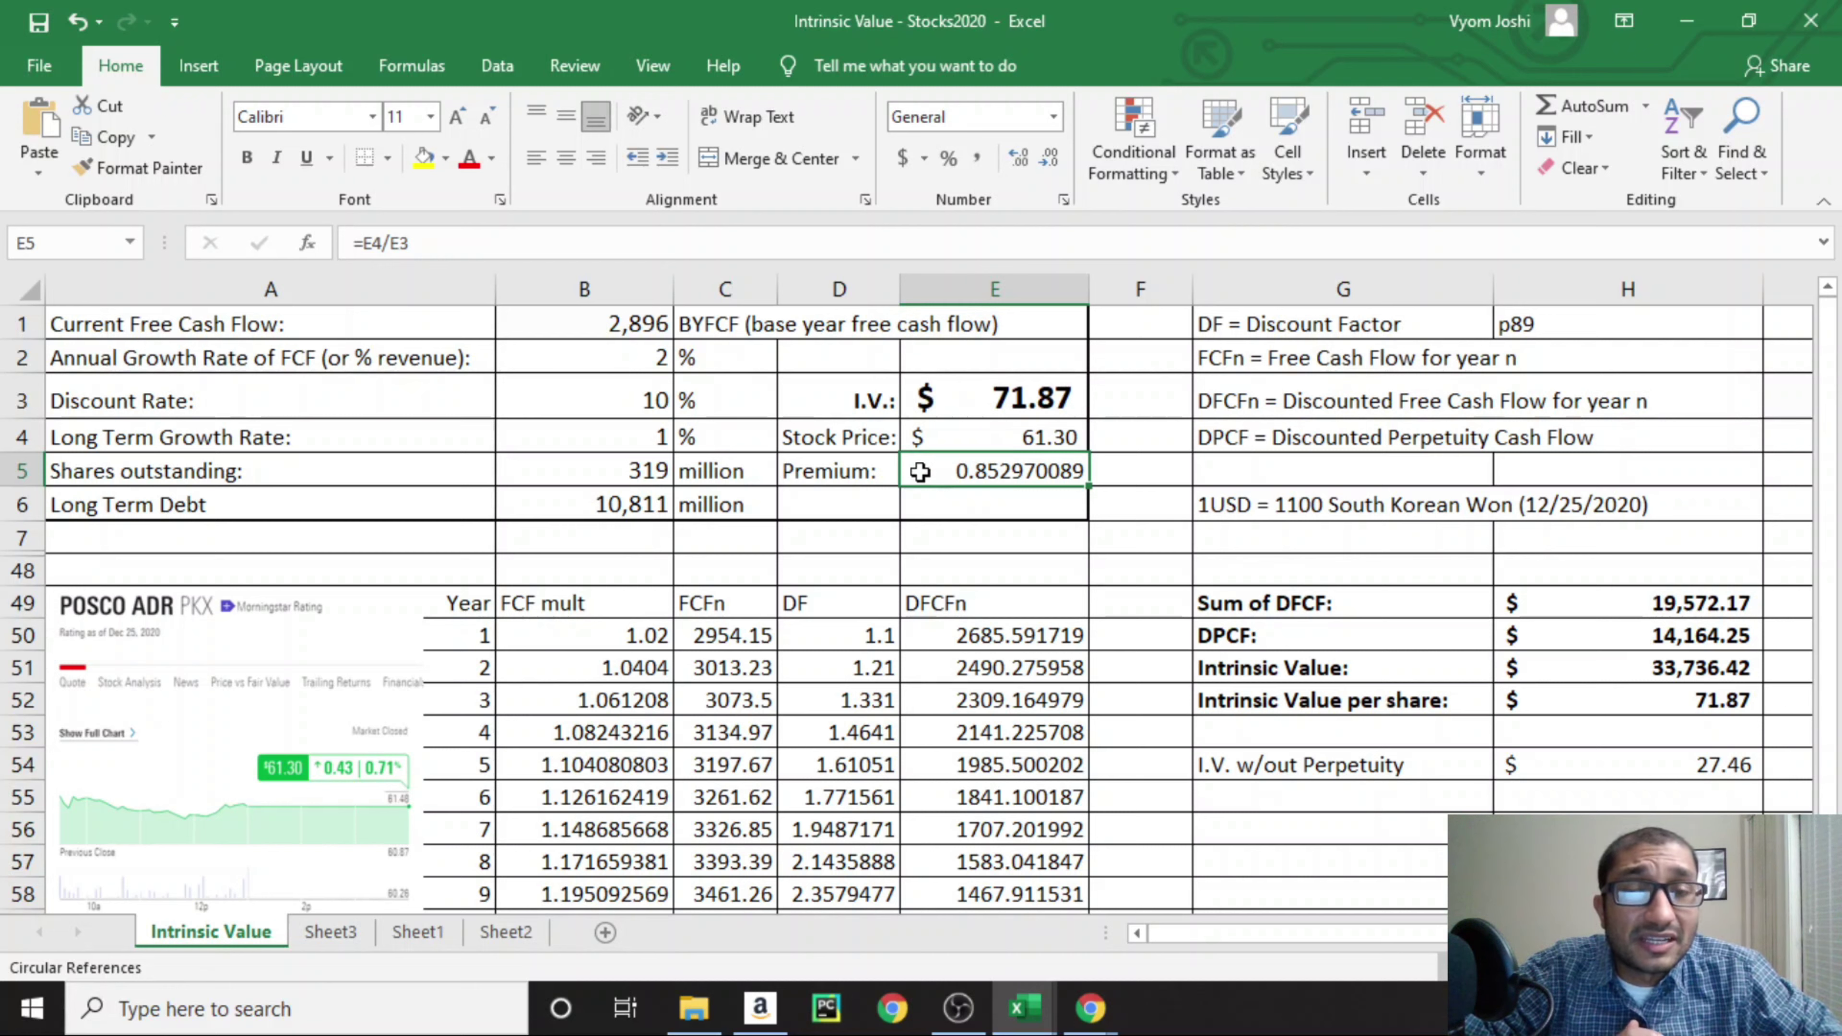
left_click(1016, 402)
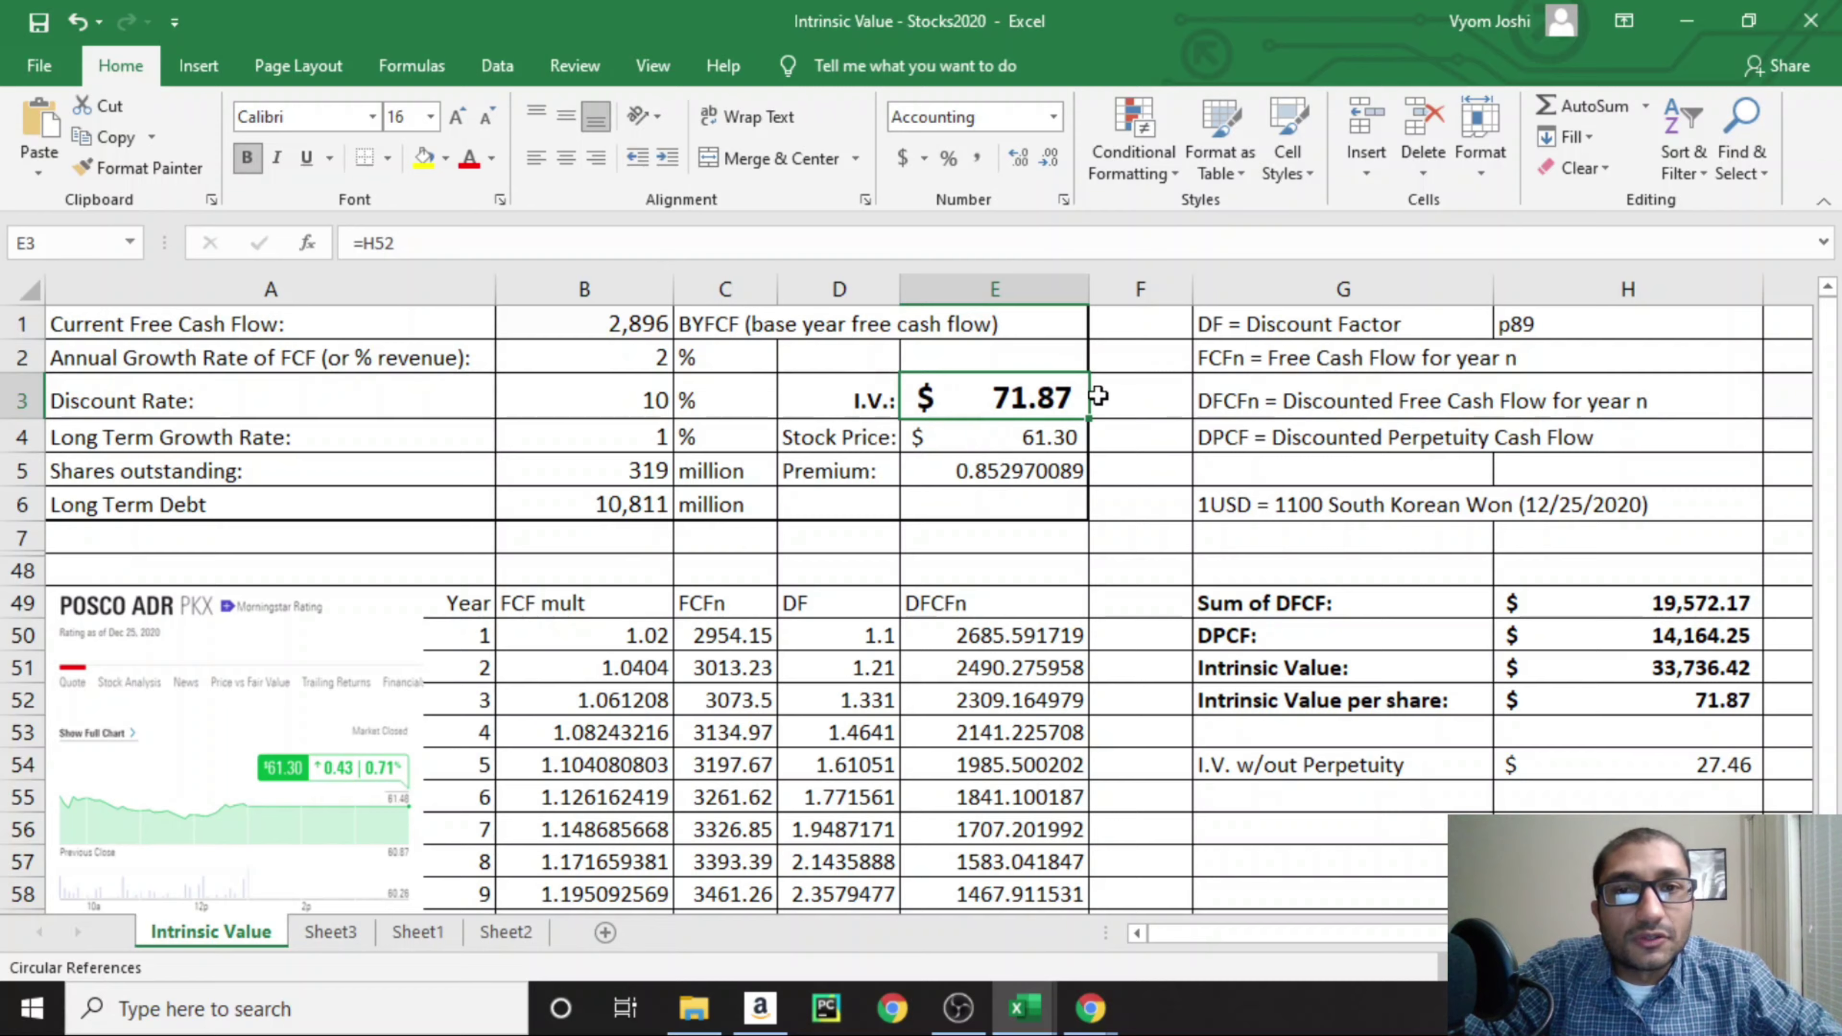
- Inspect the formulas for the sum of DFCF, DPCF, intrinsic value, value per share and value without perpetuity in column H
scroll(1099, 395, "down", 2)
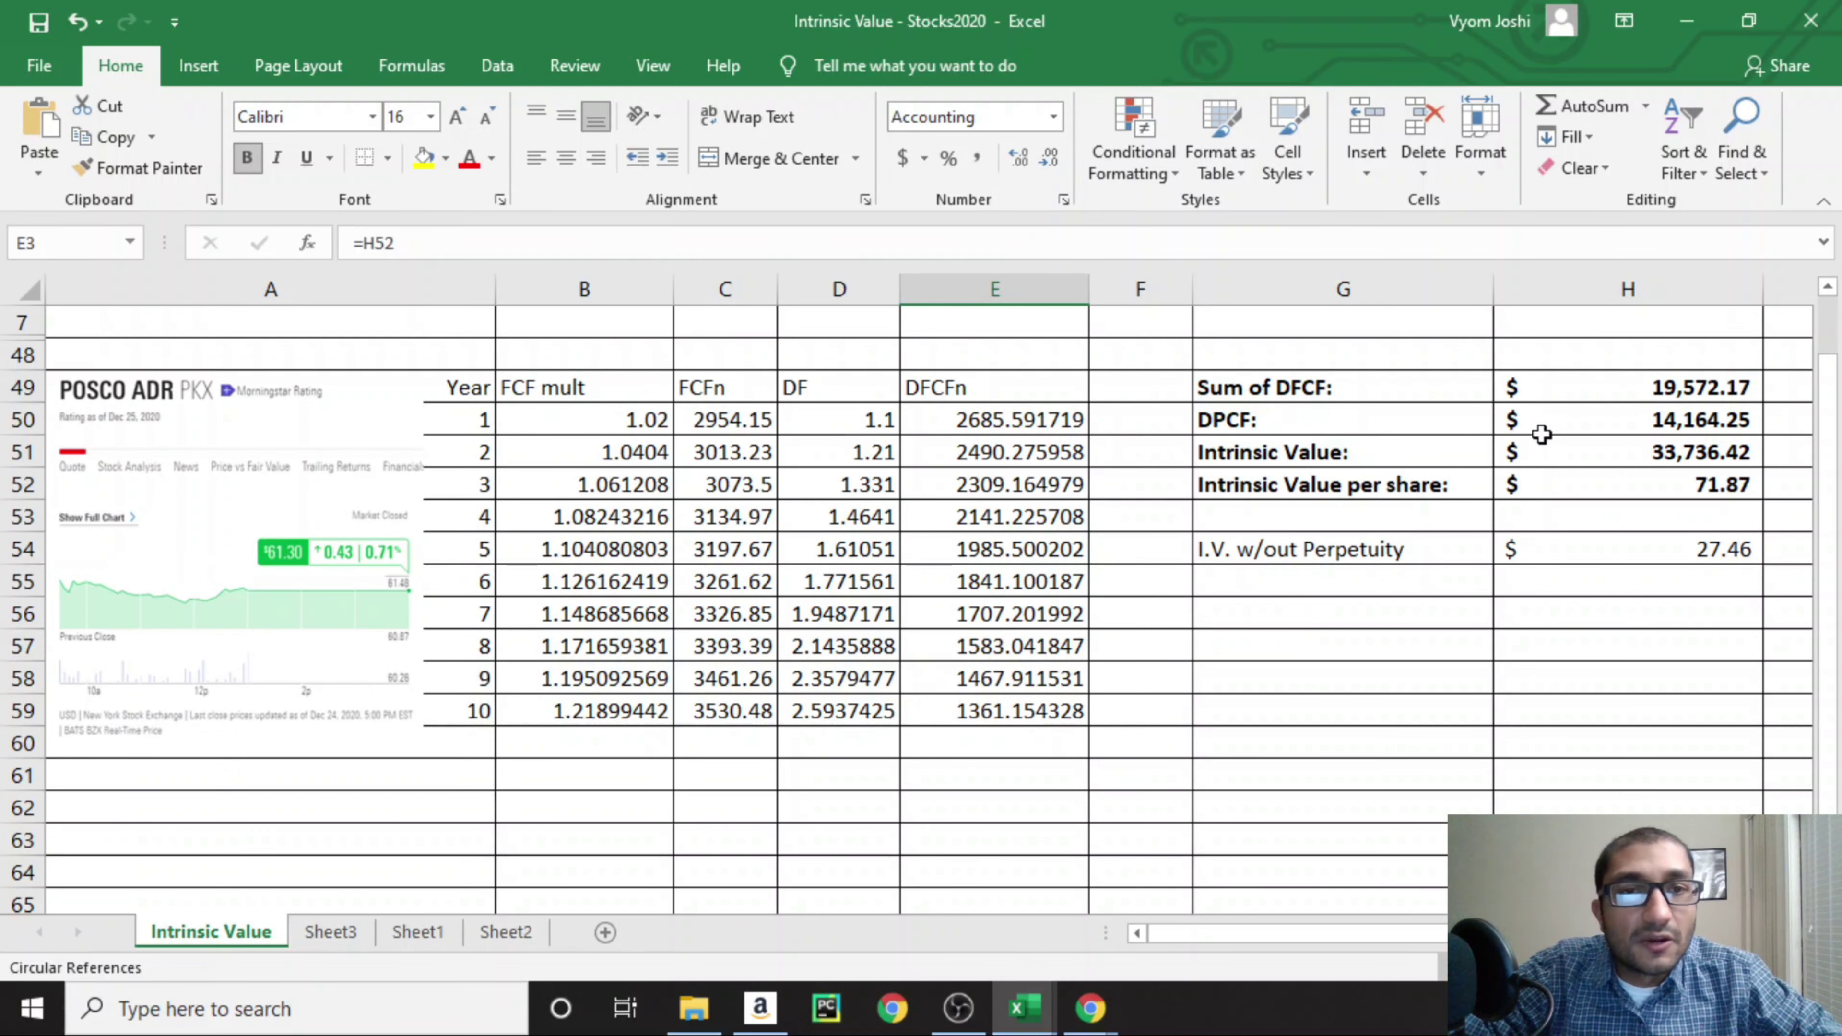
left_click(1650, 385)
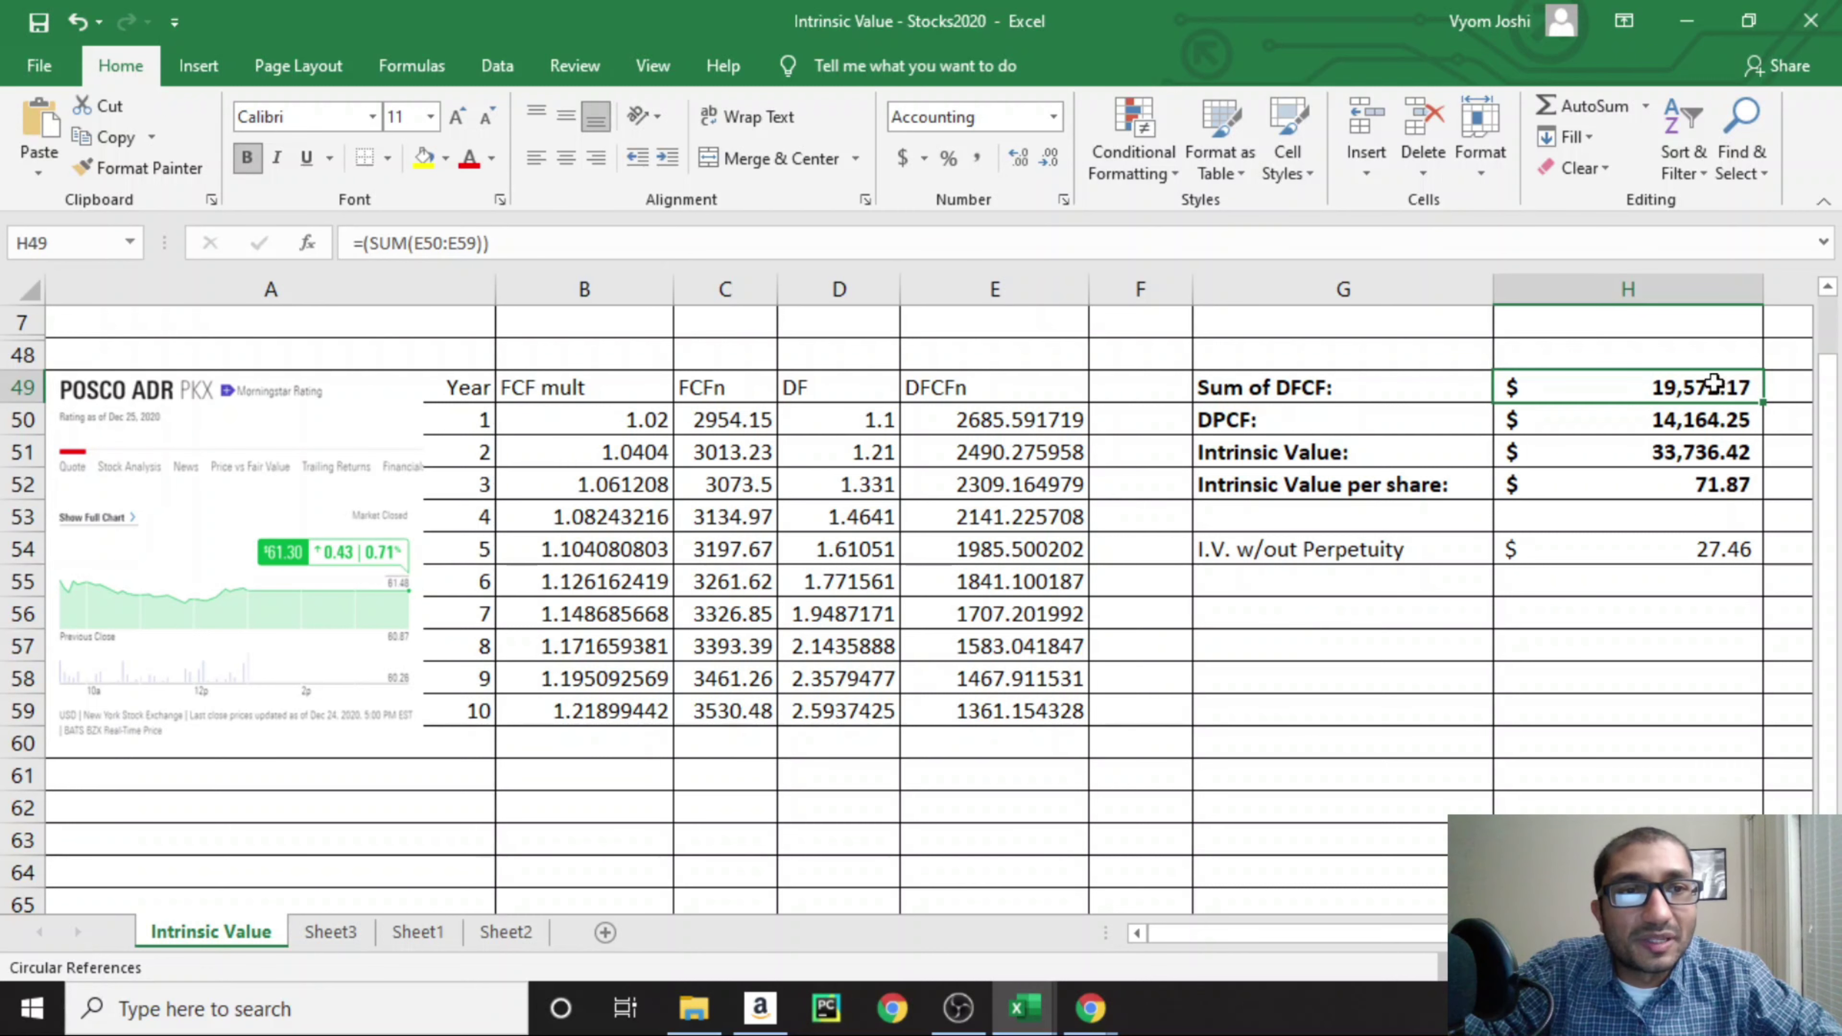
left_click(1653, 426)
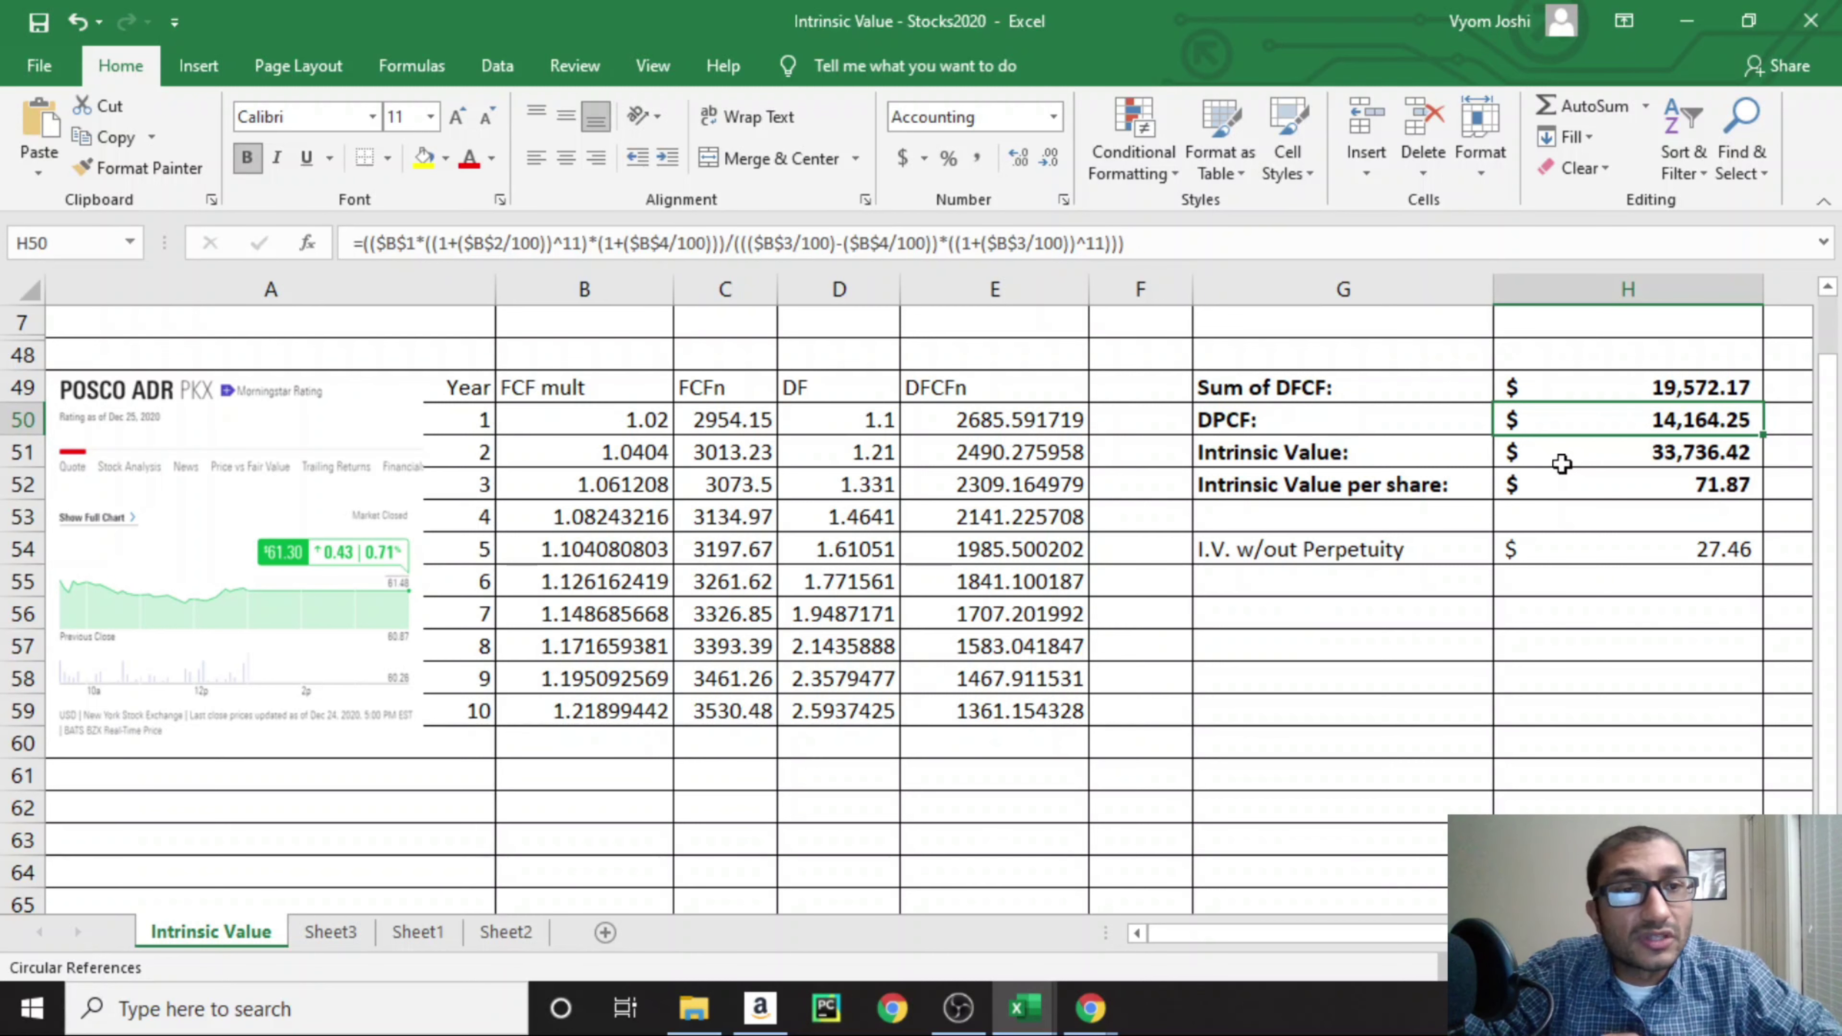
left_click(1605, 454)
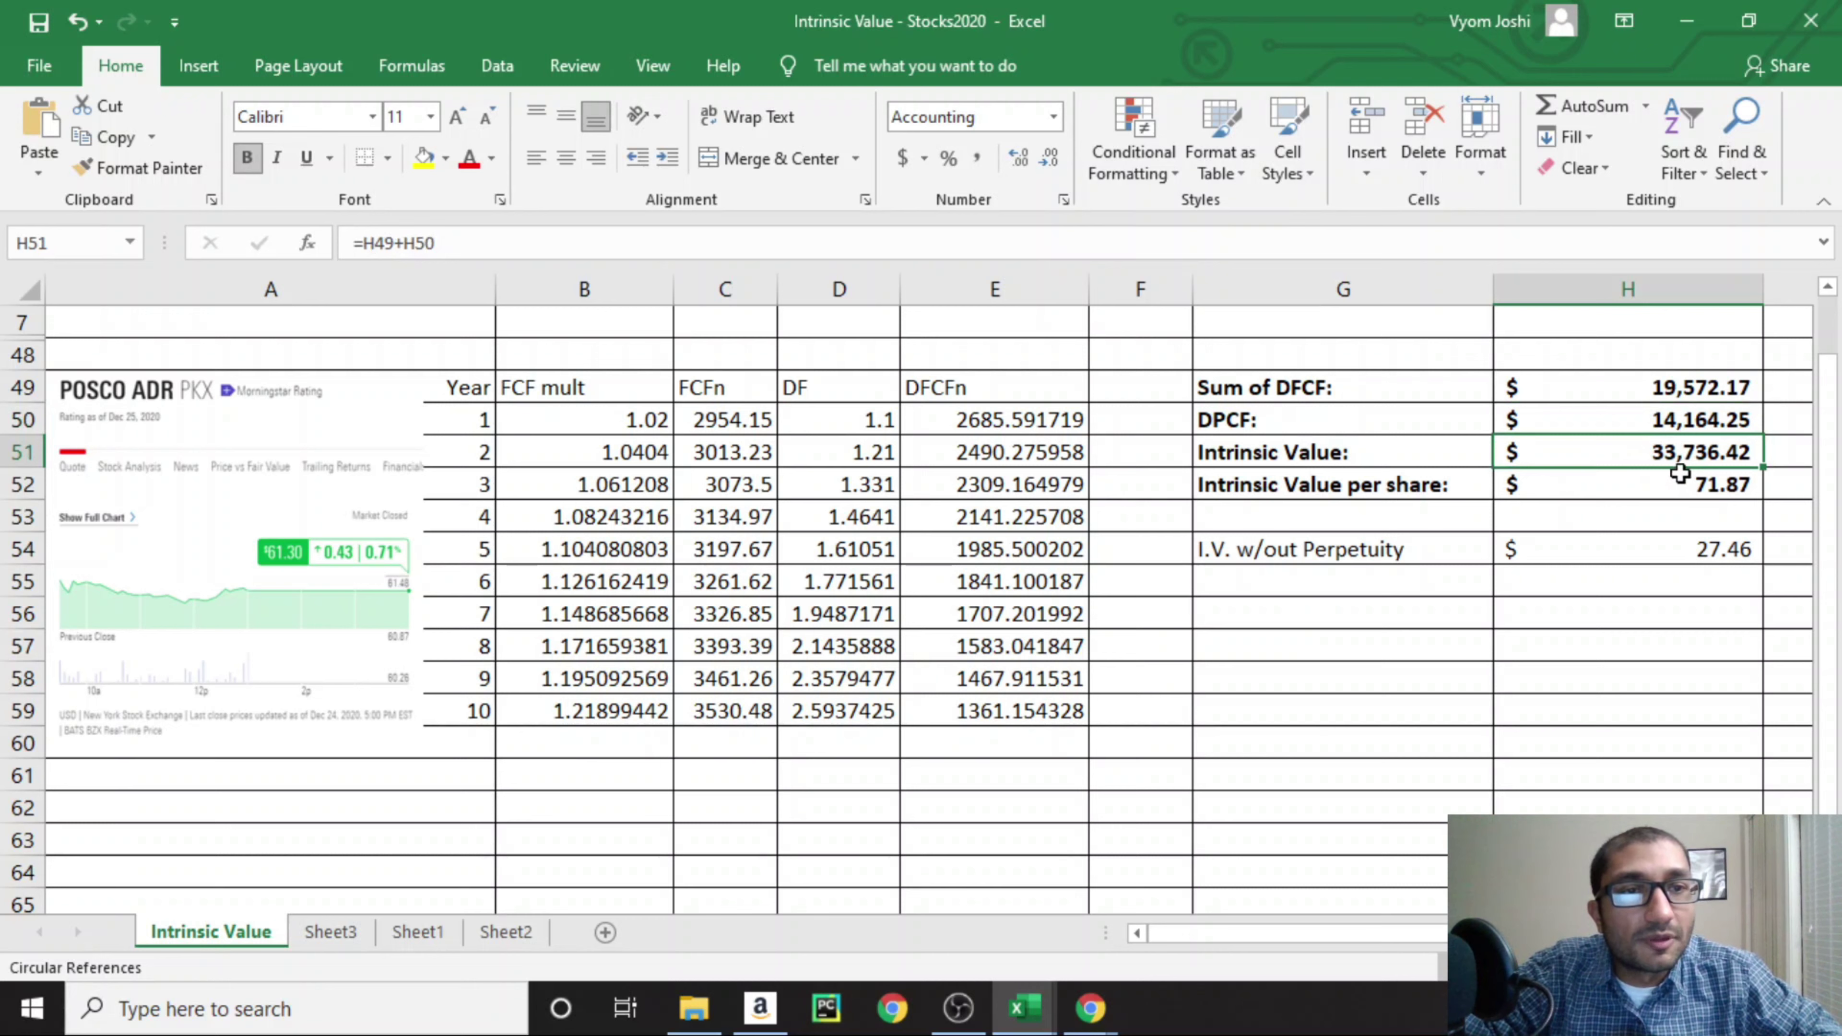
left_click(1626, 493)
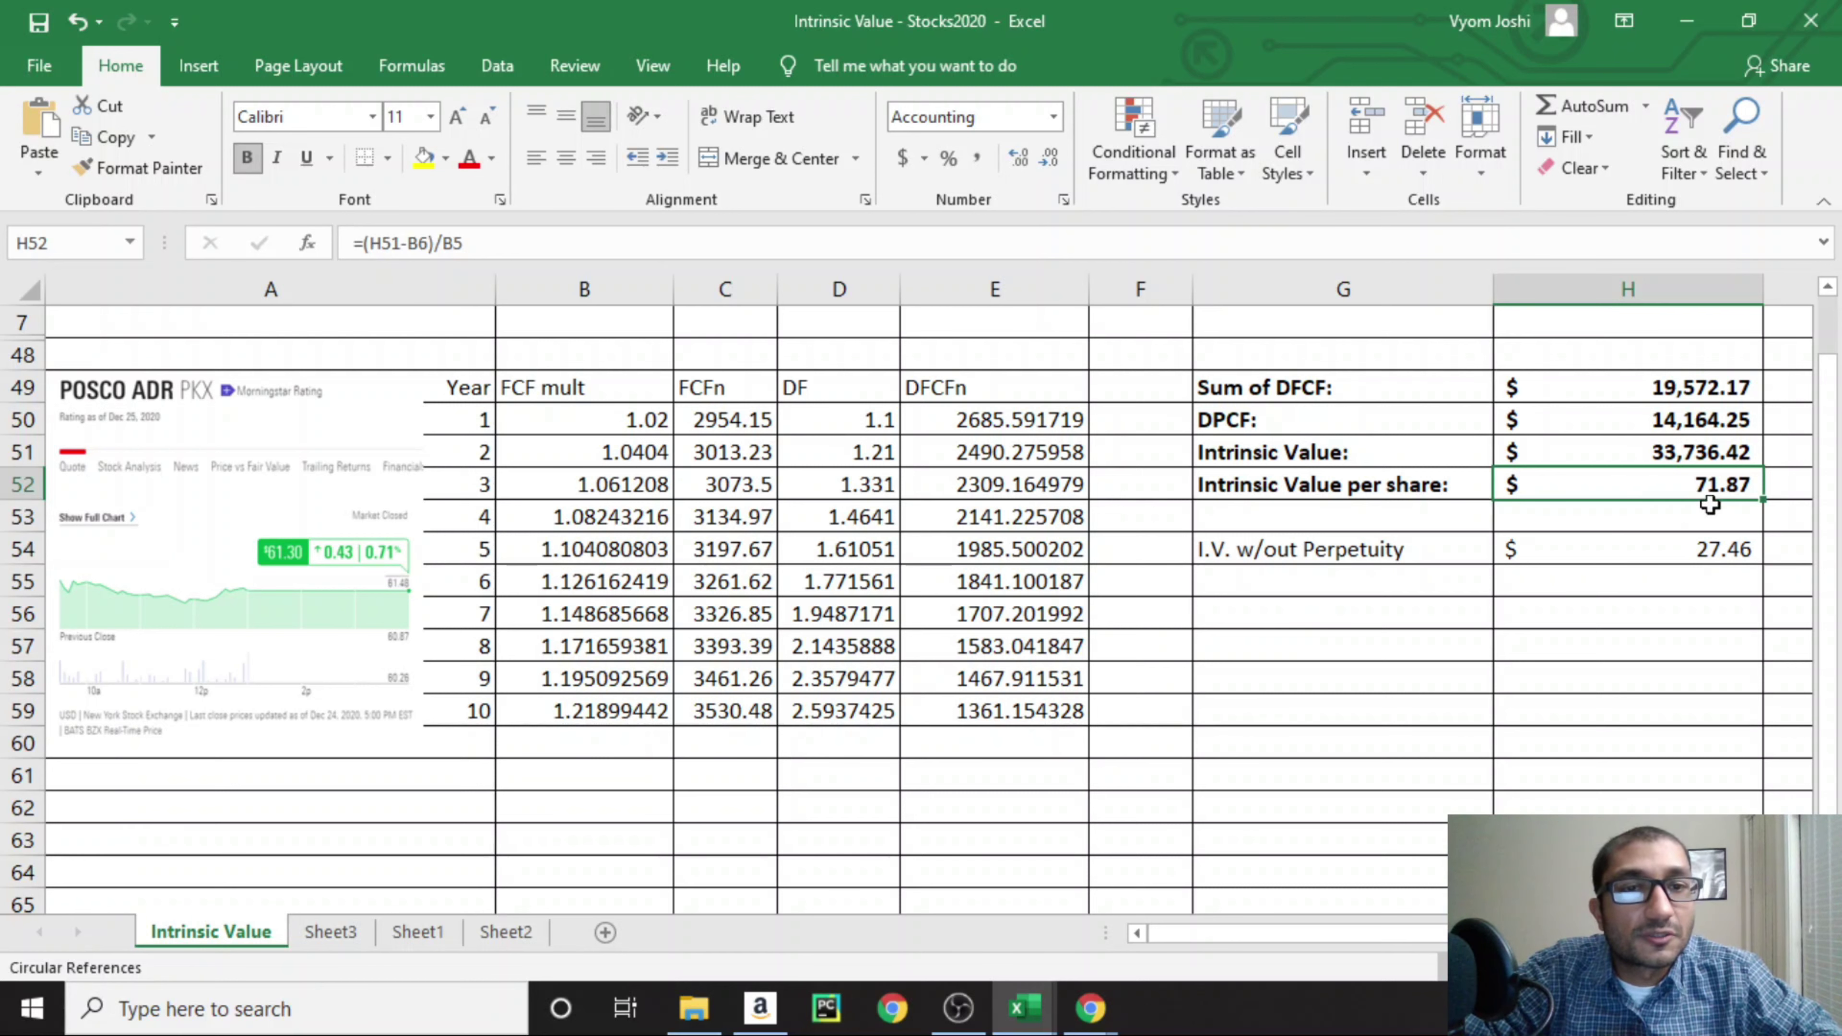
left_click(1596, 556)
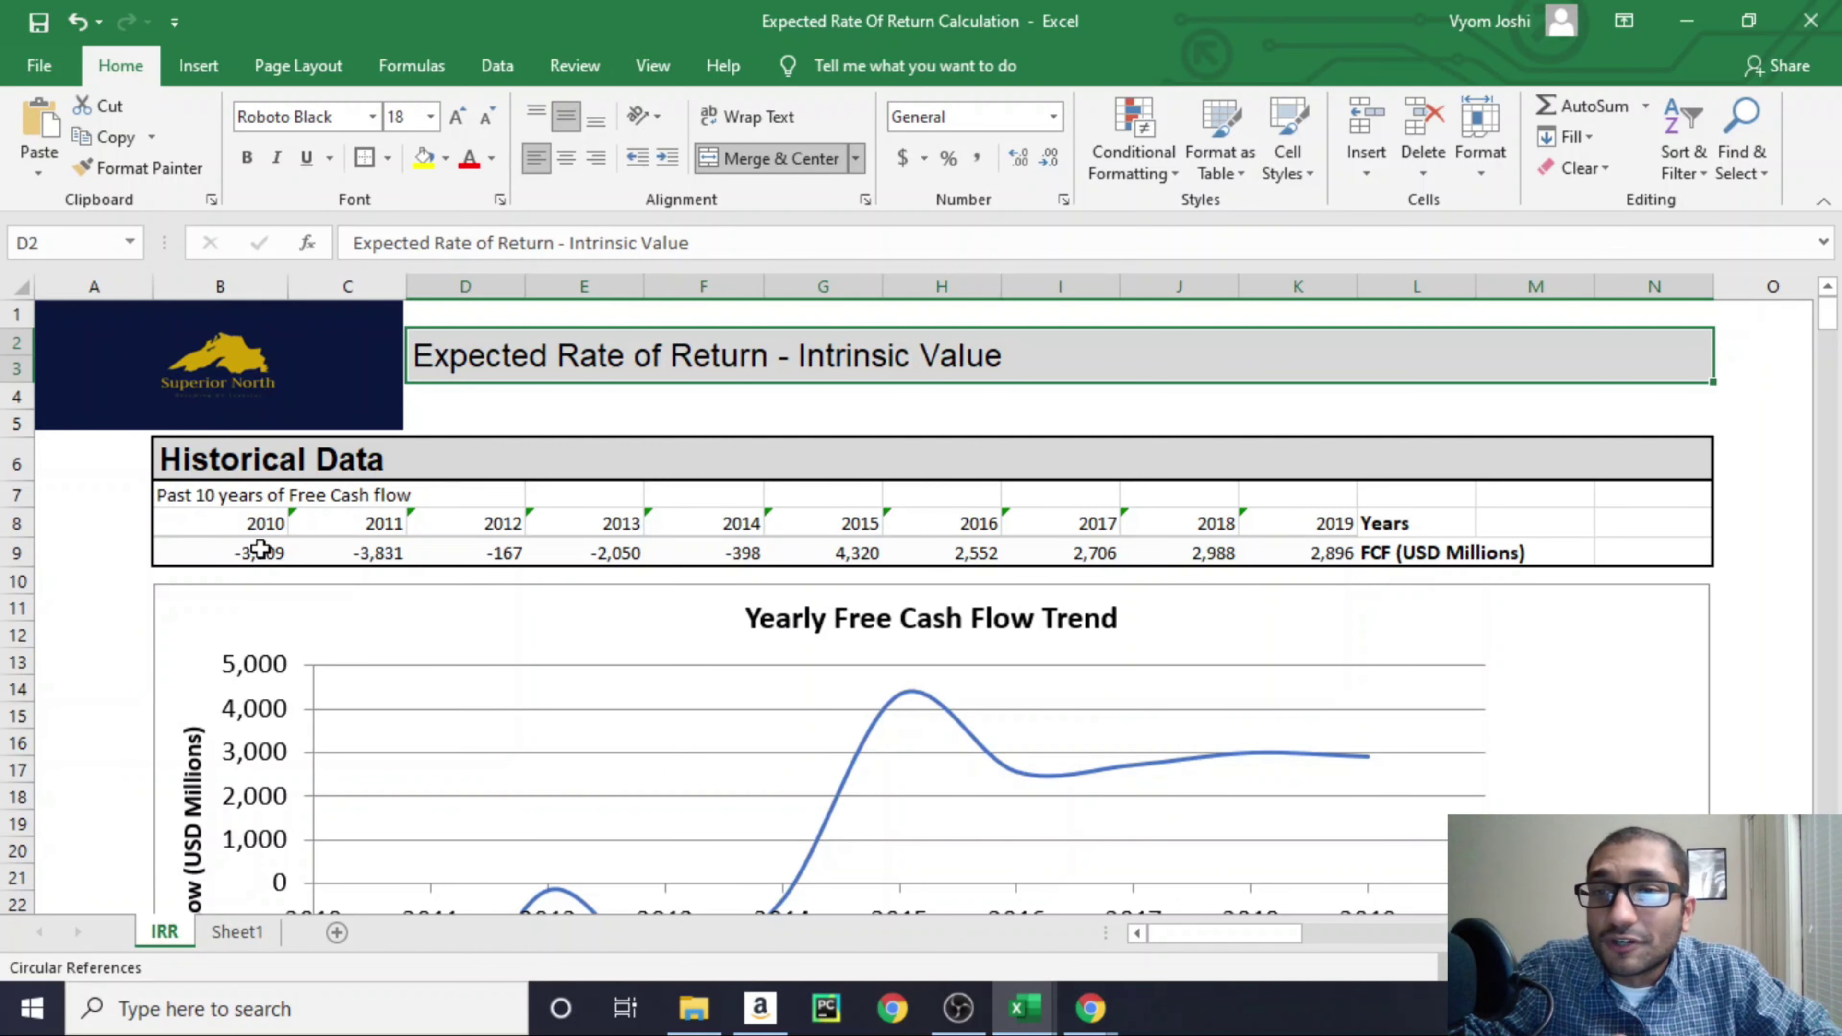
- Review the 2010 to 2019 free cash flow row and the Yearly Free Cash Flow Trend chart in the expected return workbook
left_click_drag(258, 553, 1335, 553)
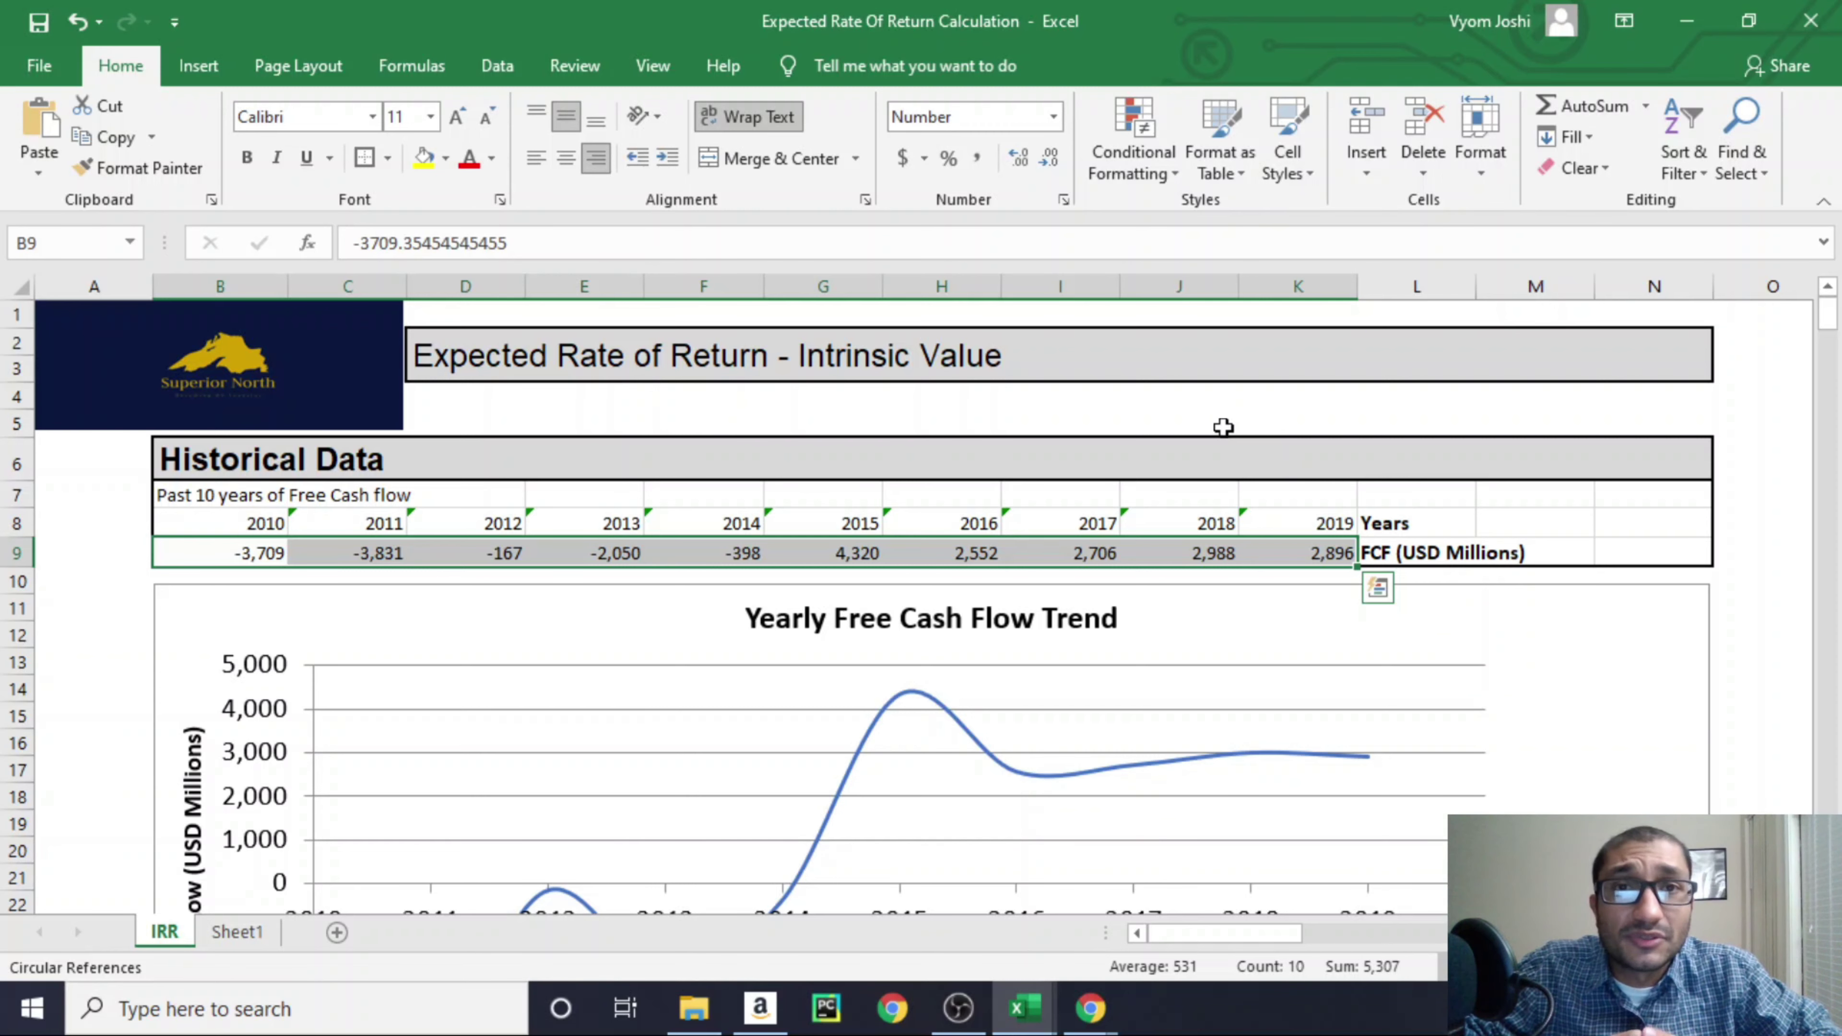
scroll(1222, 423, "down", 3)
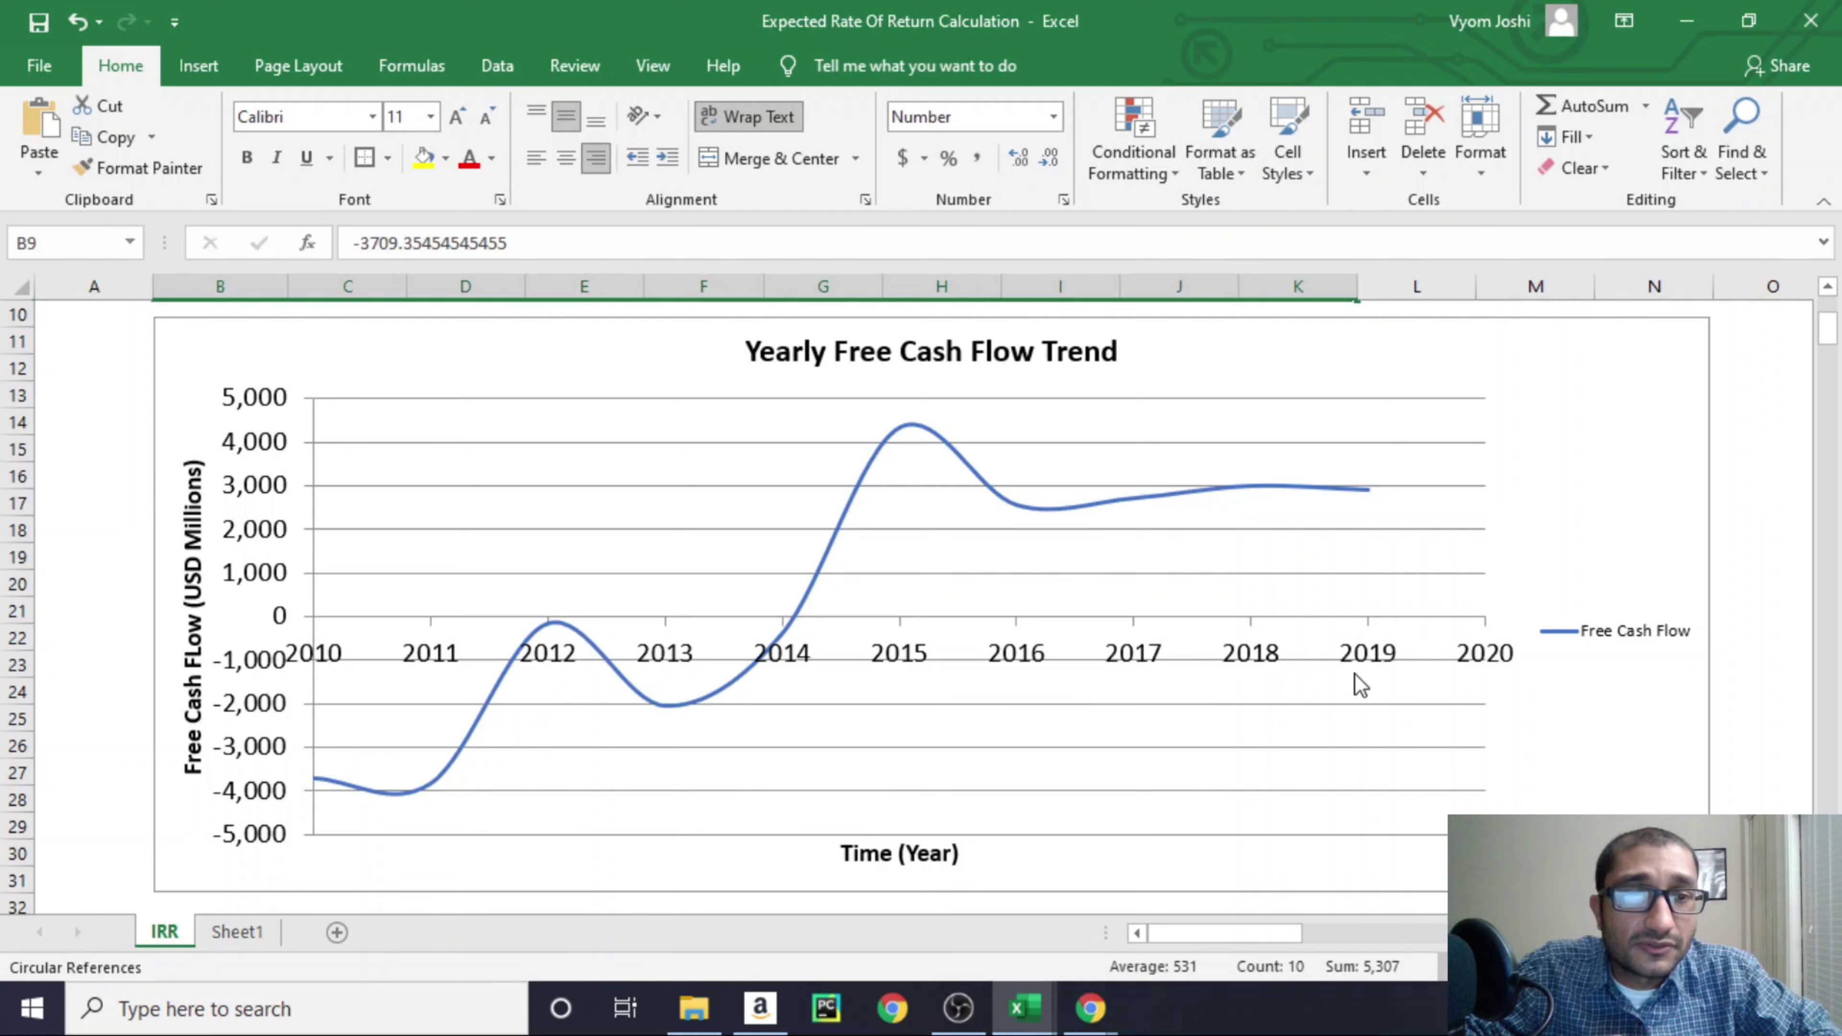
- Inspect the upper band, most likely and lower band growth rates with their likelihoods of projection under Future Data & Predictions
scroll(1356, 676, "down", 6)
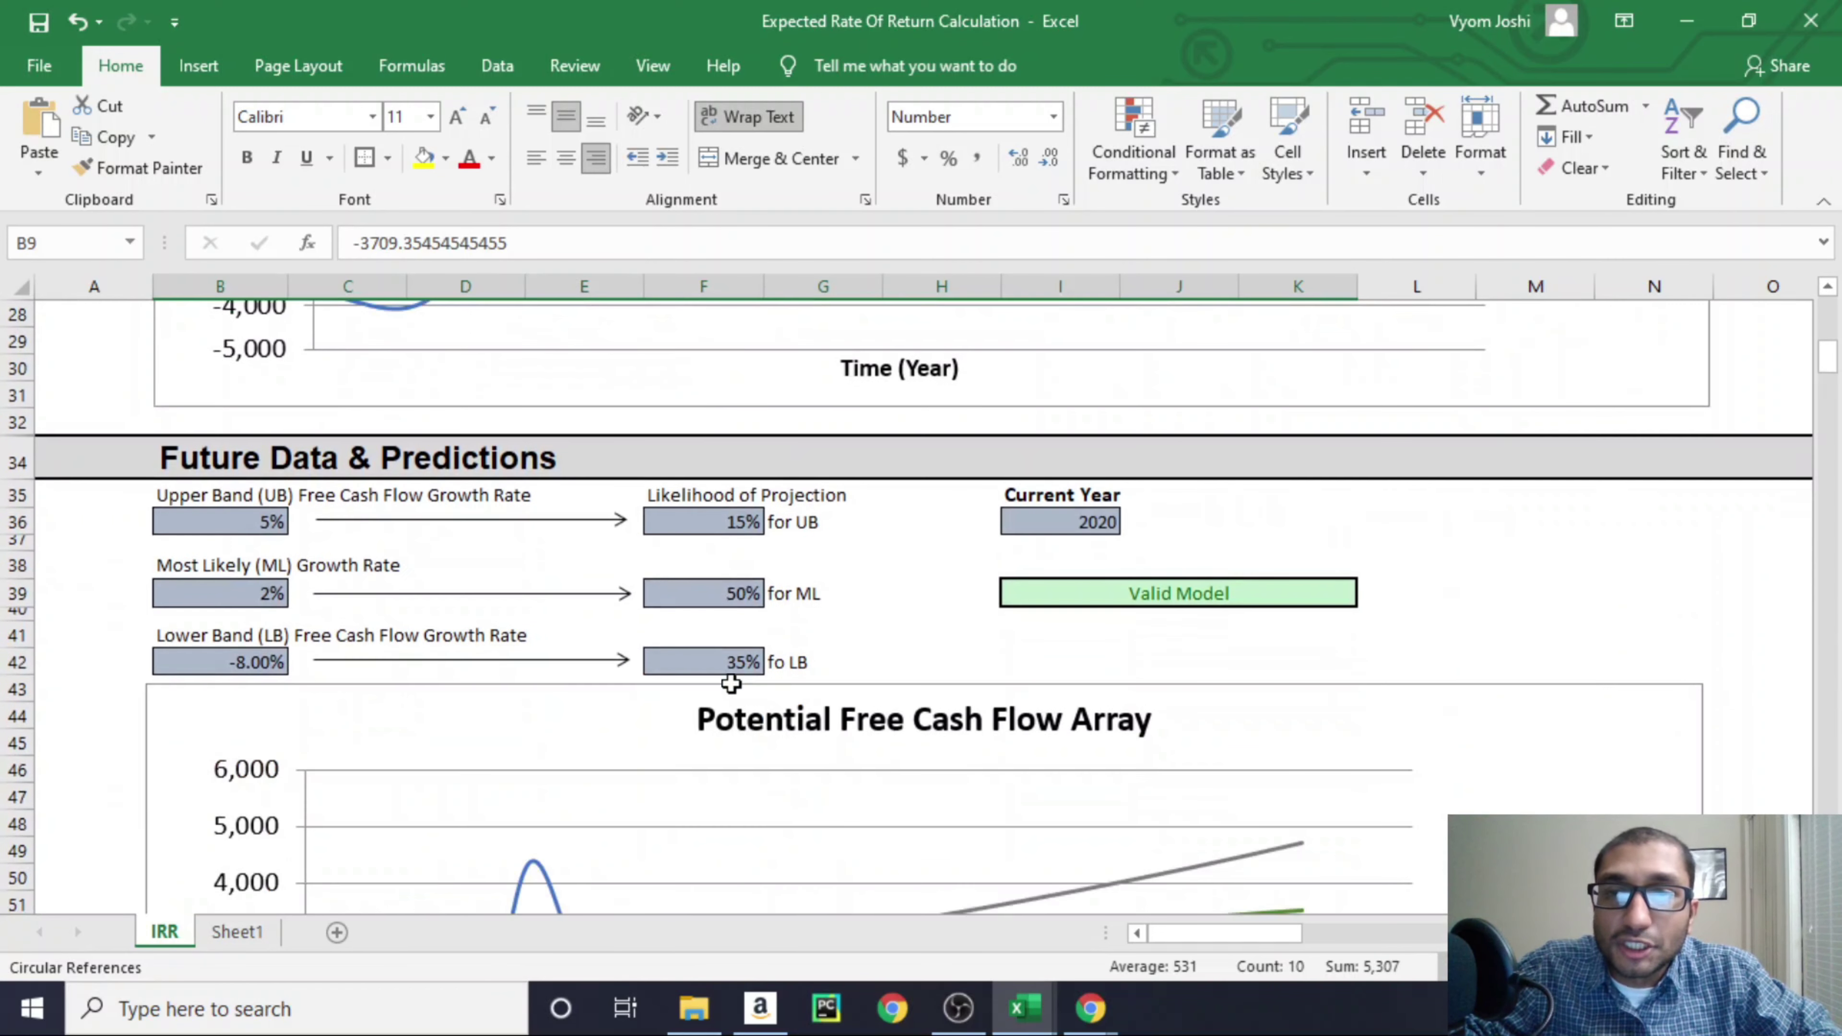
left_click(729, 530)
scroll(612, 537, "down", 1)
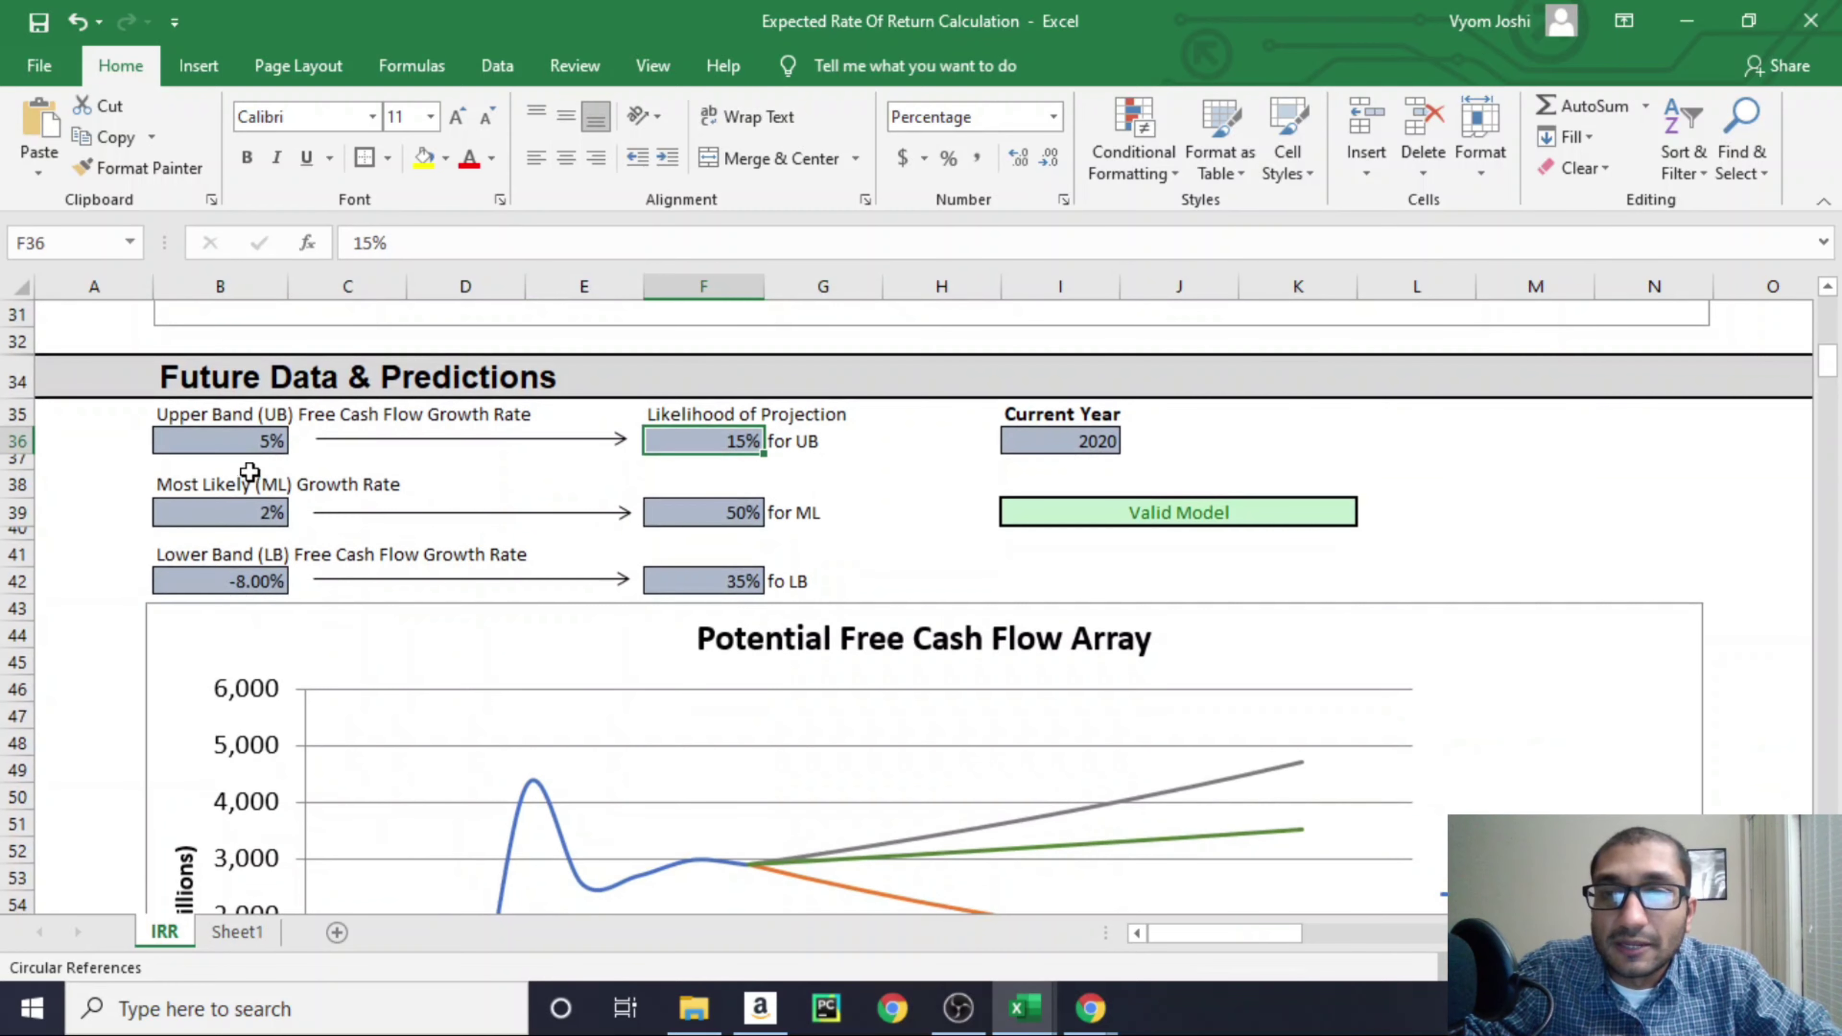
left_click(227, 439)
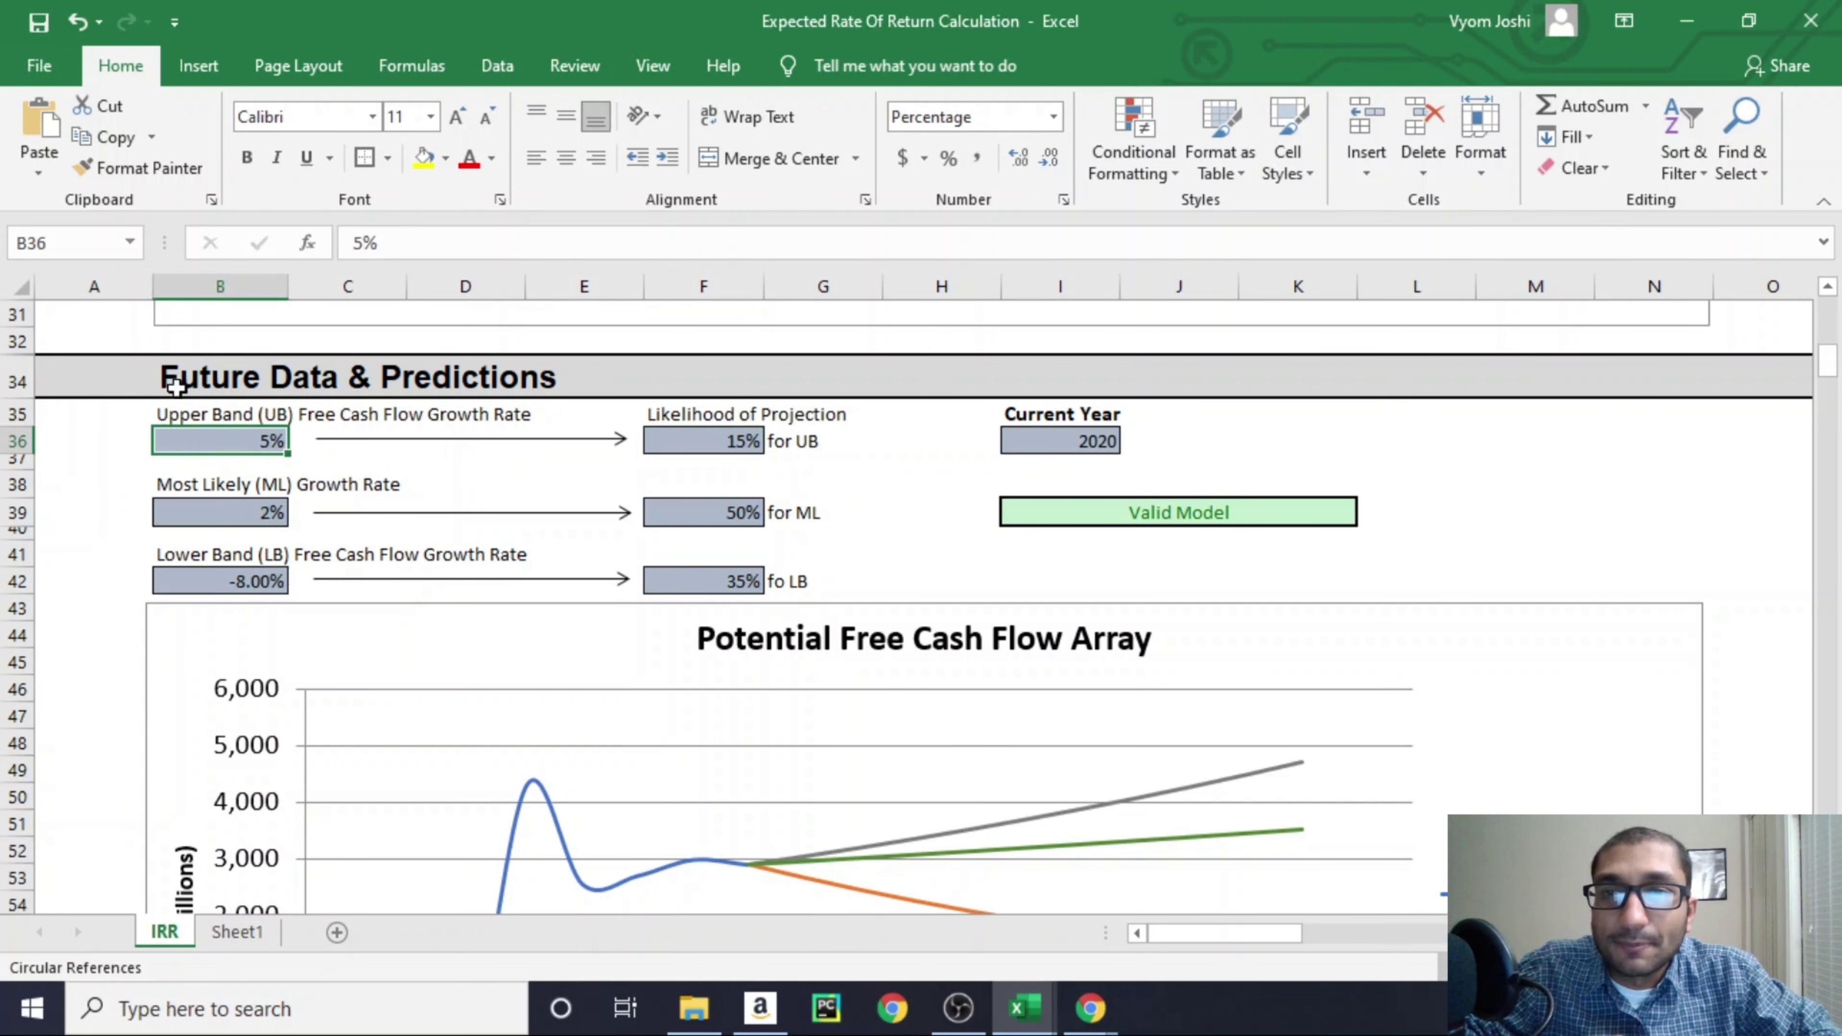
left_click(696, 517)
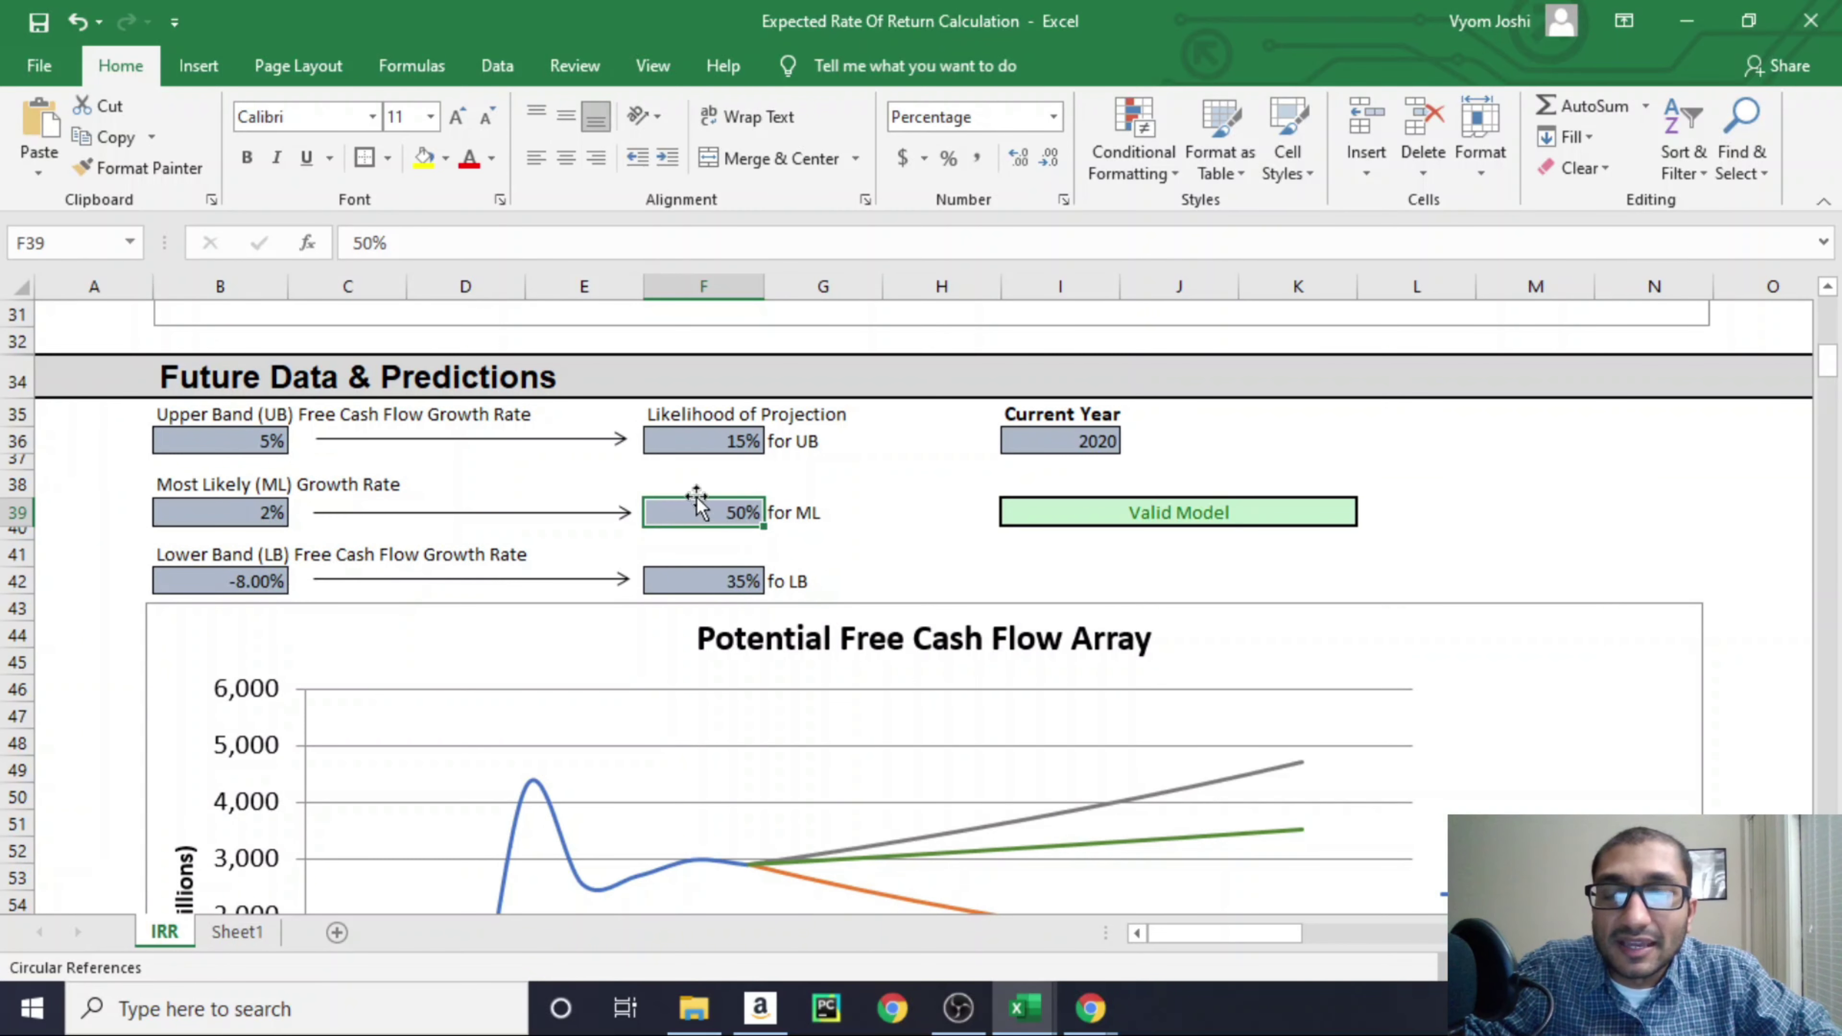
left_click(193, 515)
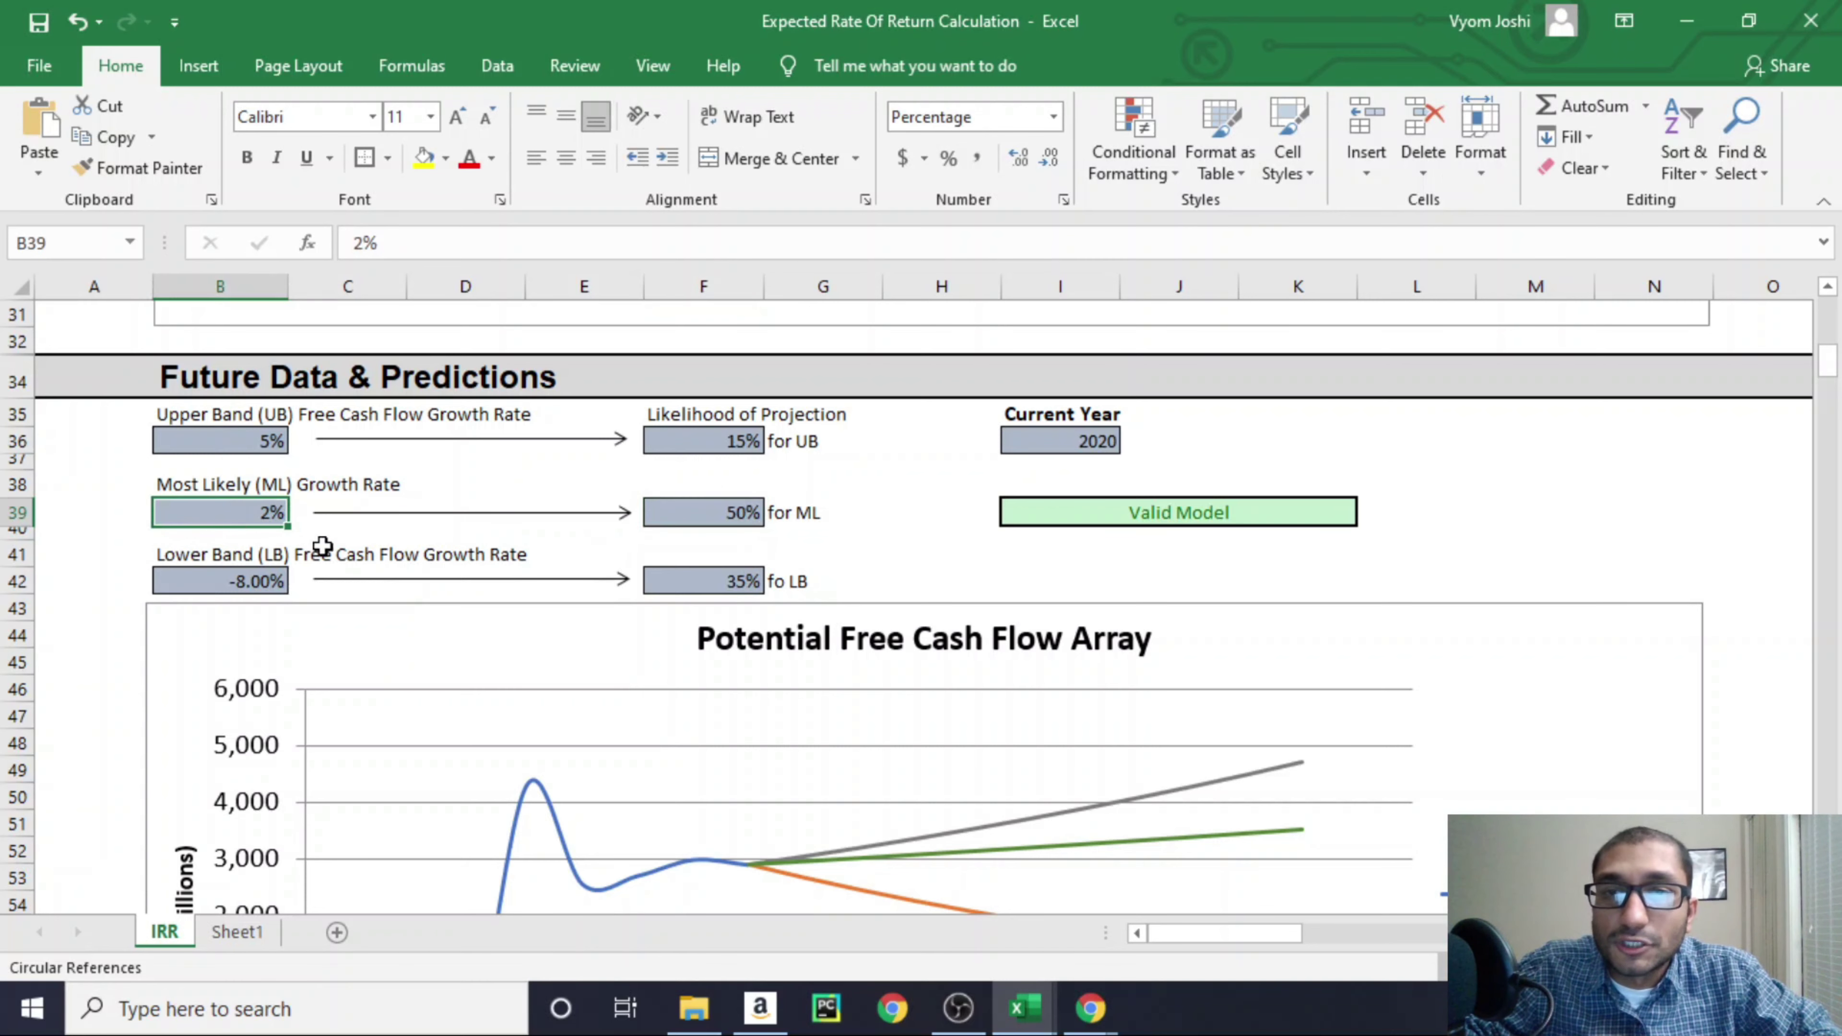
scroll(353, 538, "down", 1)
left_click(705, 528)
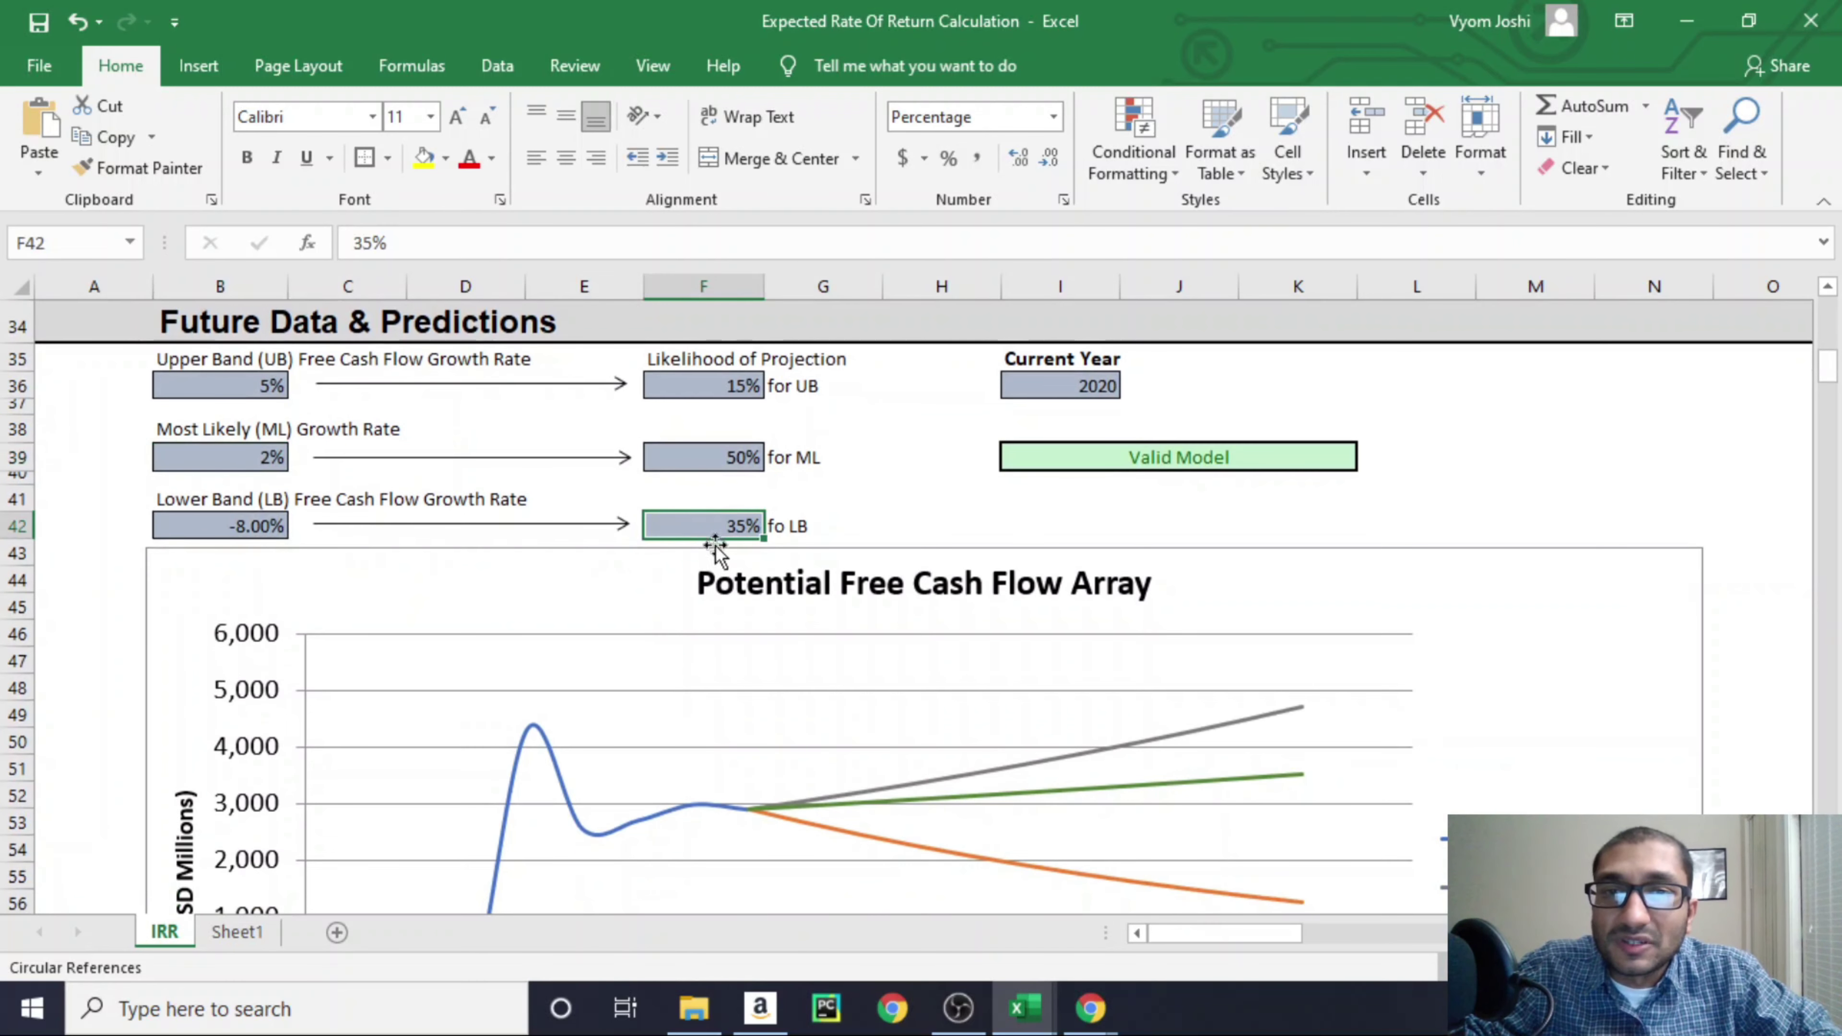
left_click(205, 532)
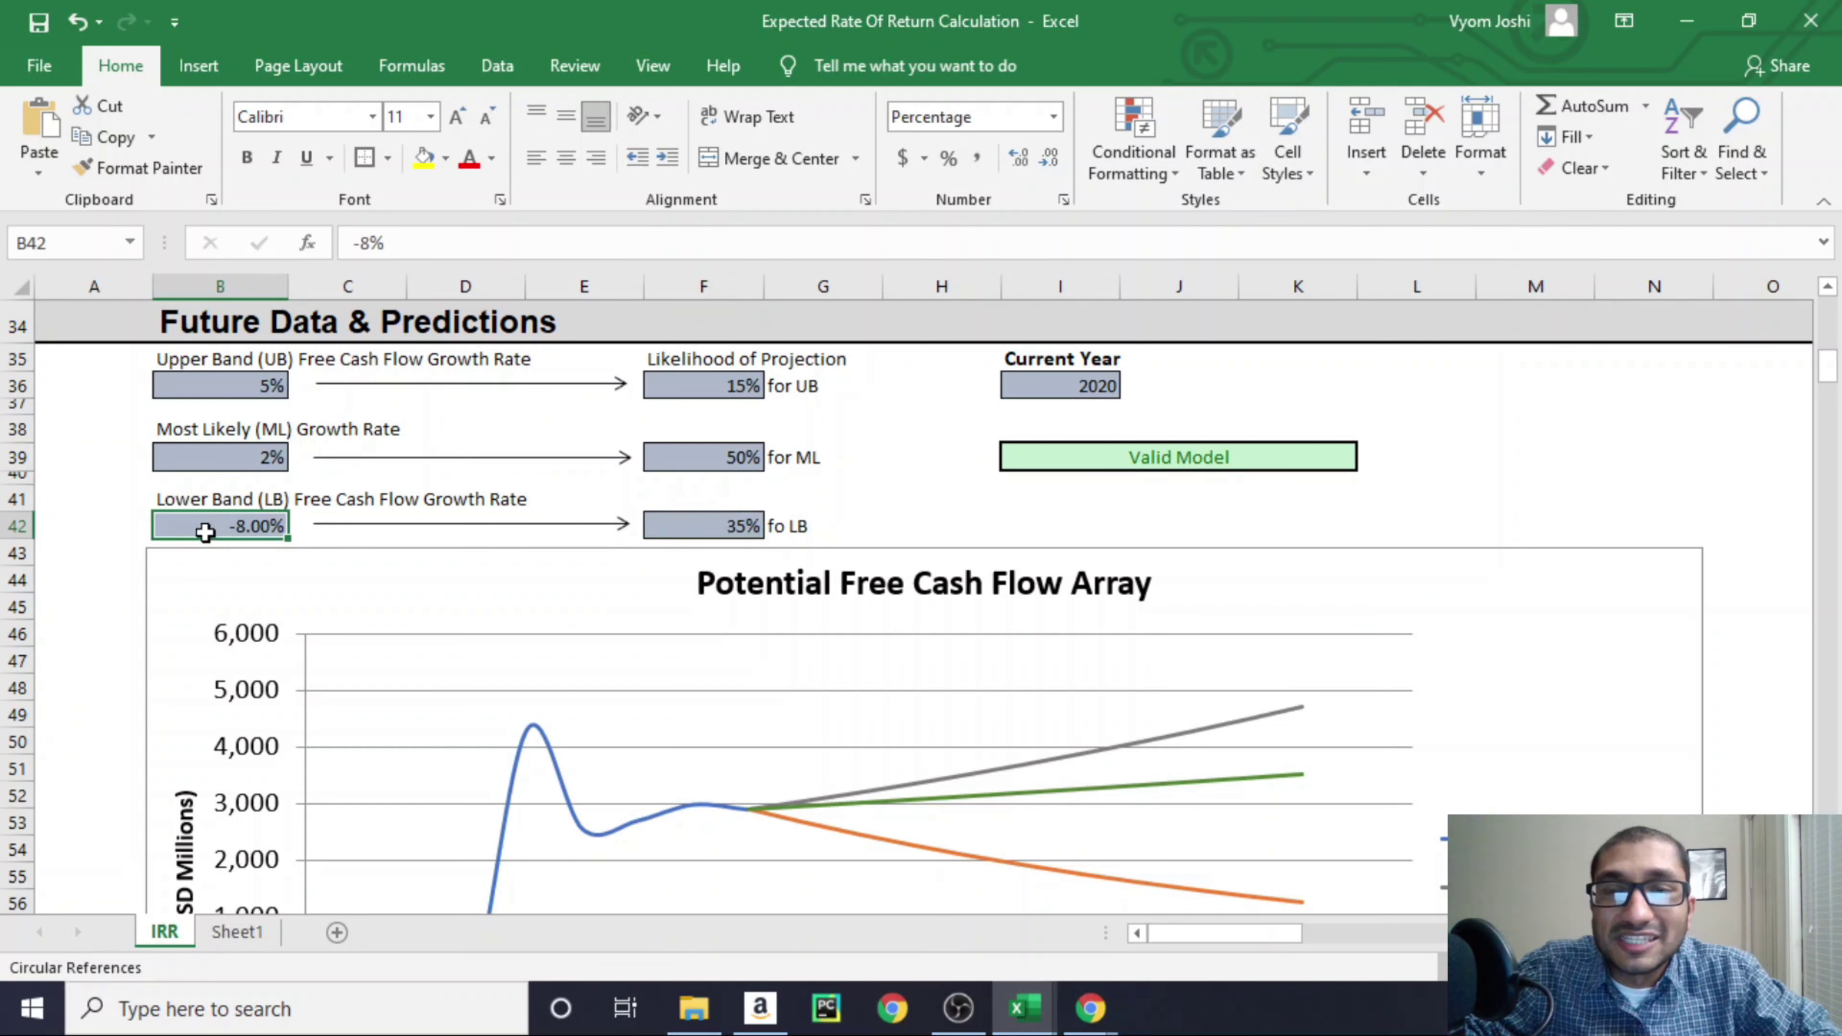
- Examine the Potential Free Cash Flow Array chart and the projected free cash flows for 2019 to 2029
scroll(461, 518, "down", 4)
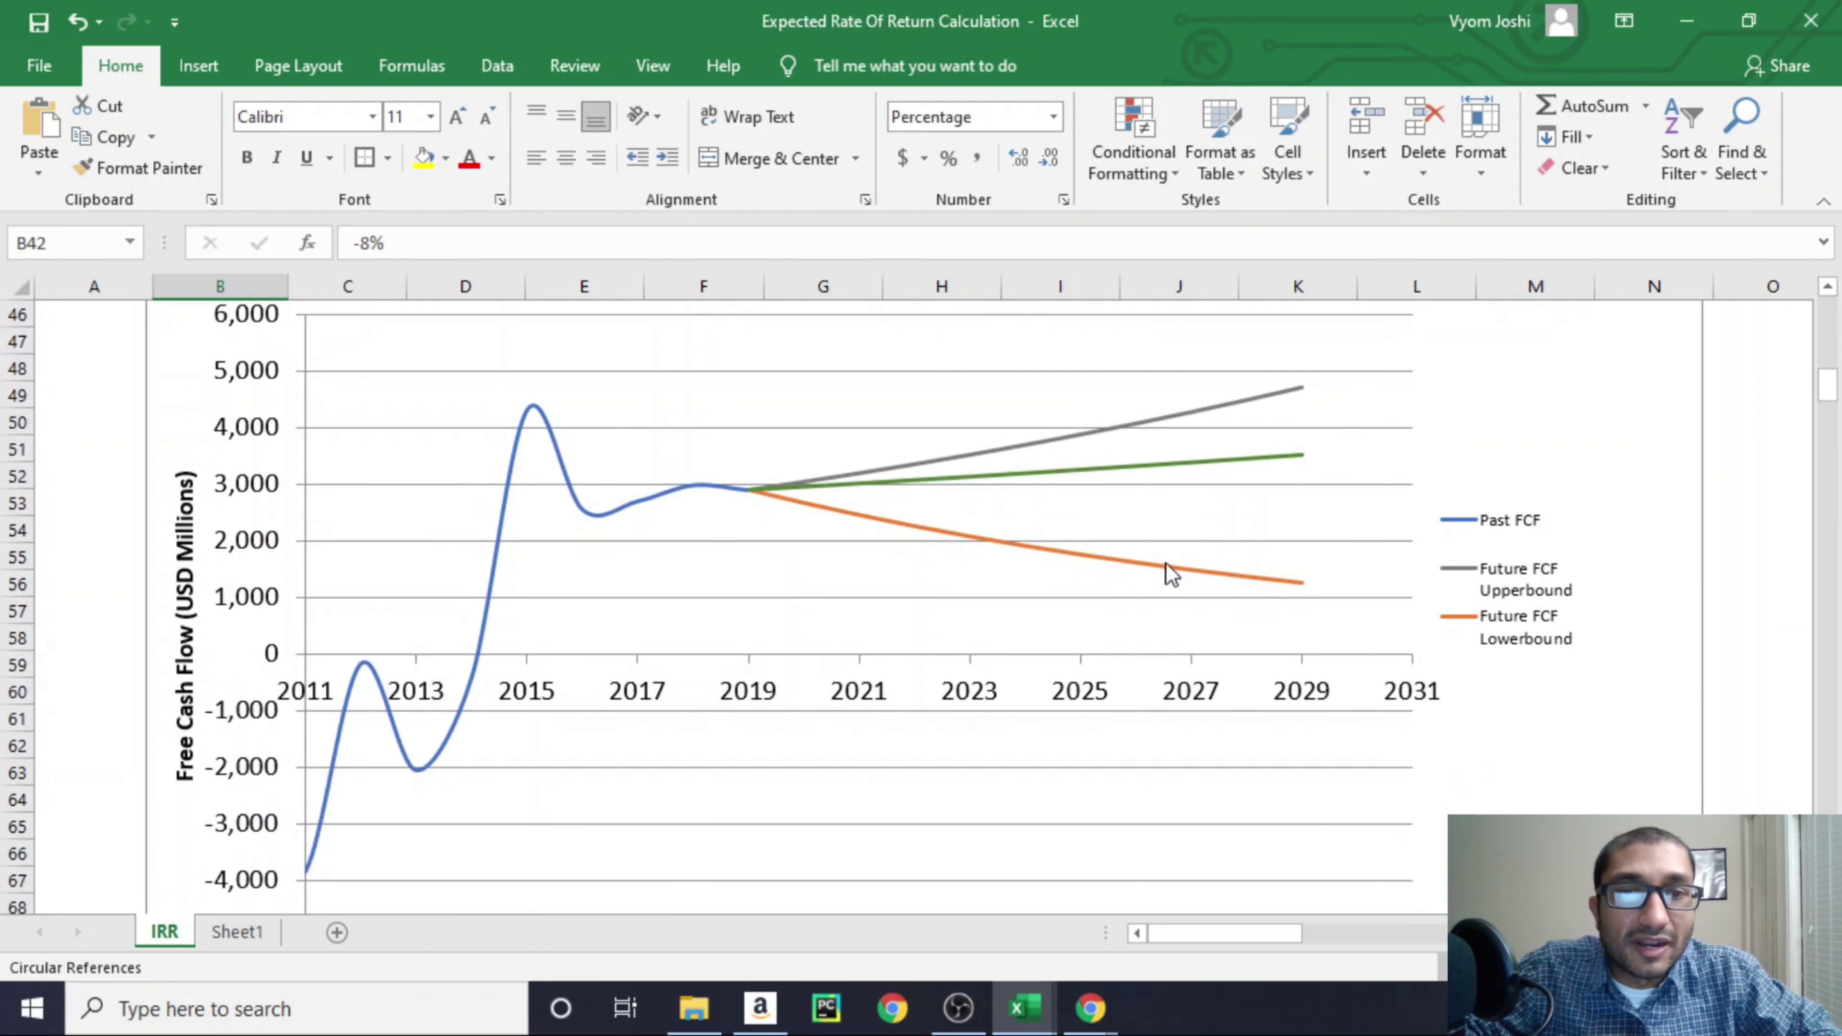
scroll(1264, 589, "down", 9)
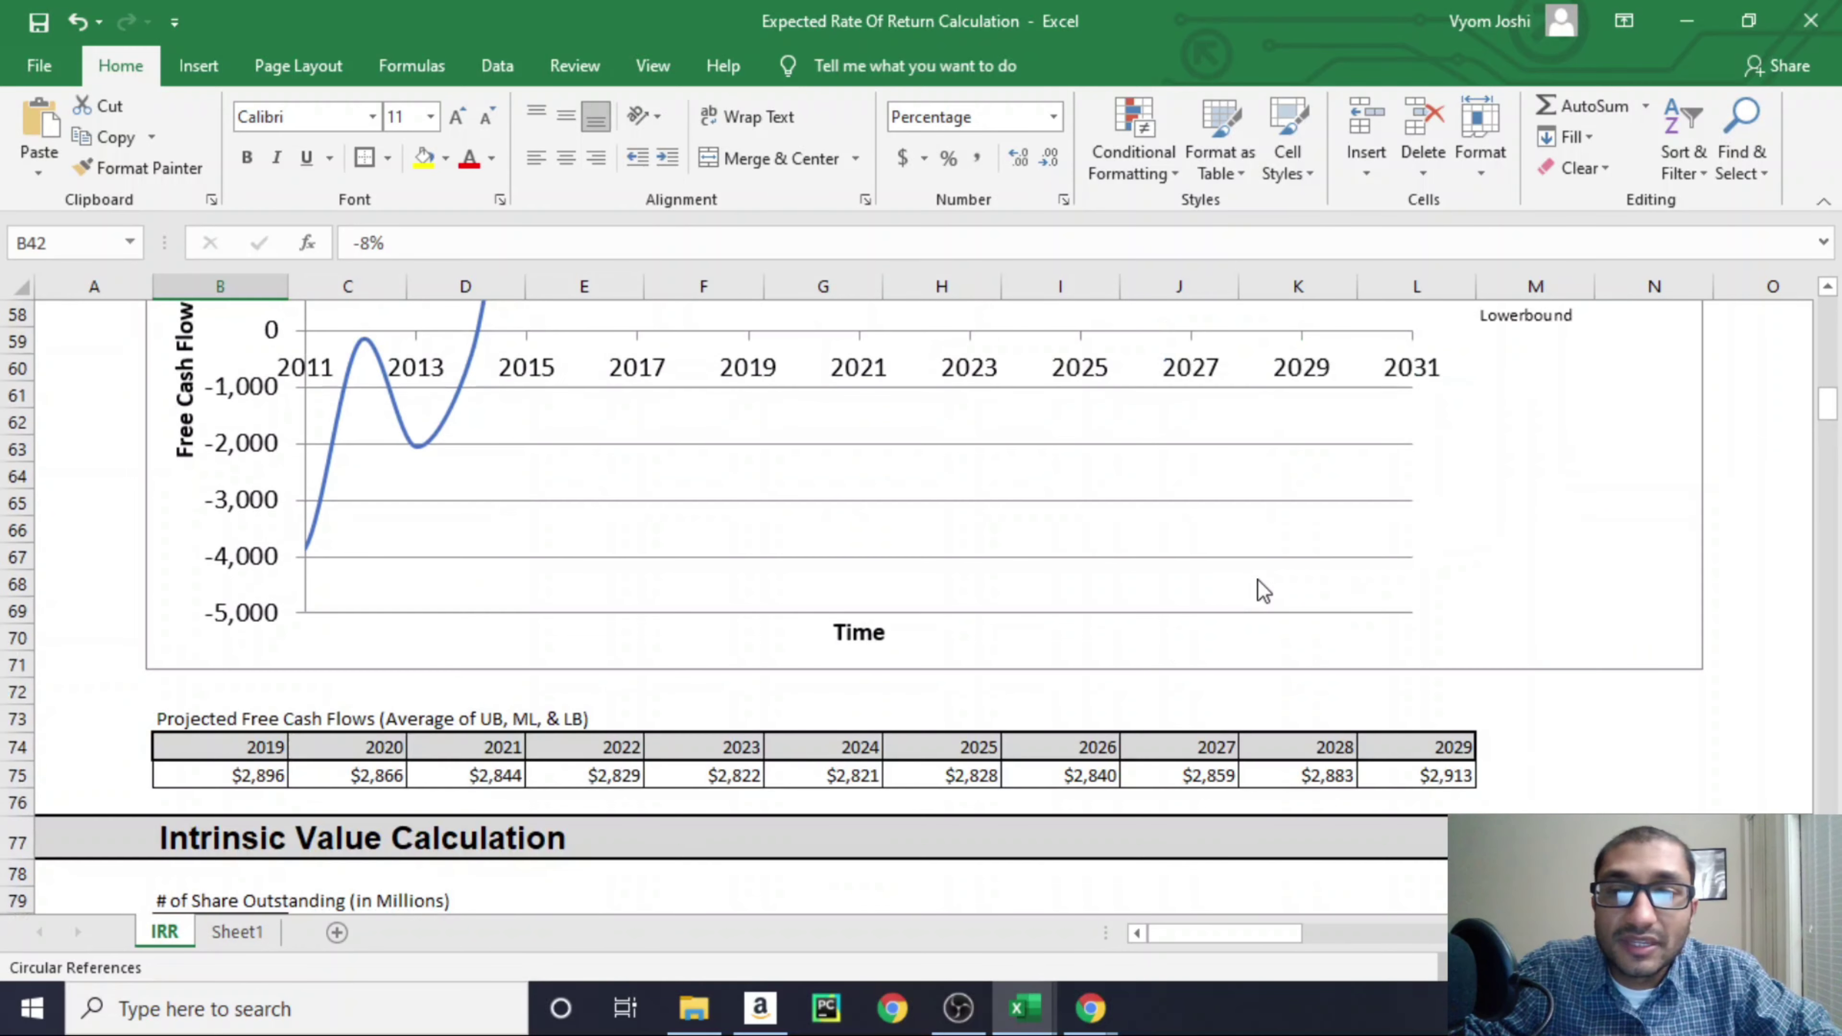
- Inspect the shares outstanding, market price and IRR formula in cells B80, B83 and B86, and return to the Morningstar PKX quote page in Chrome
scroll(1258, 584, "down", 1)
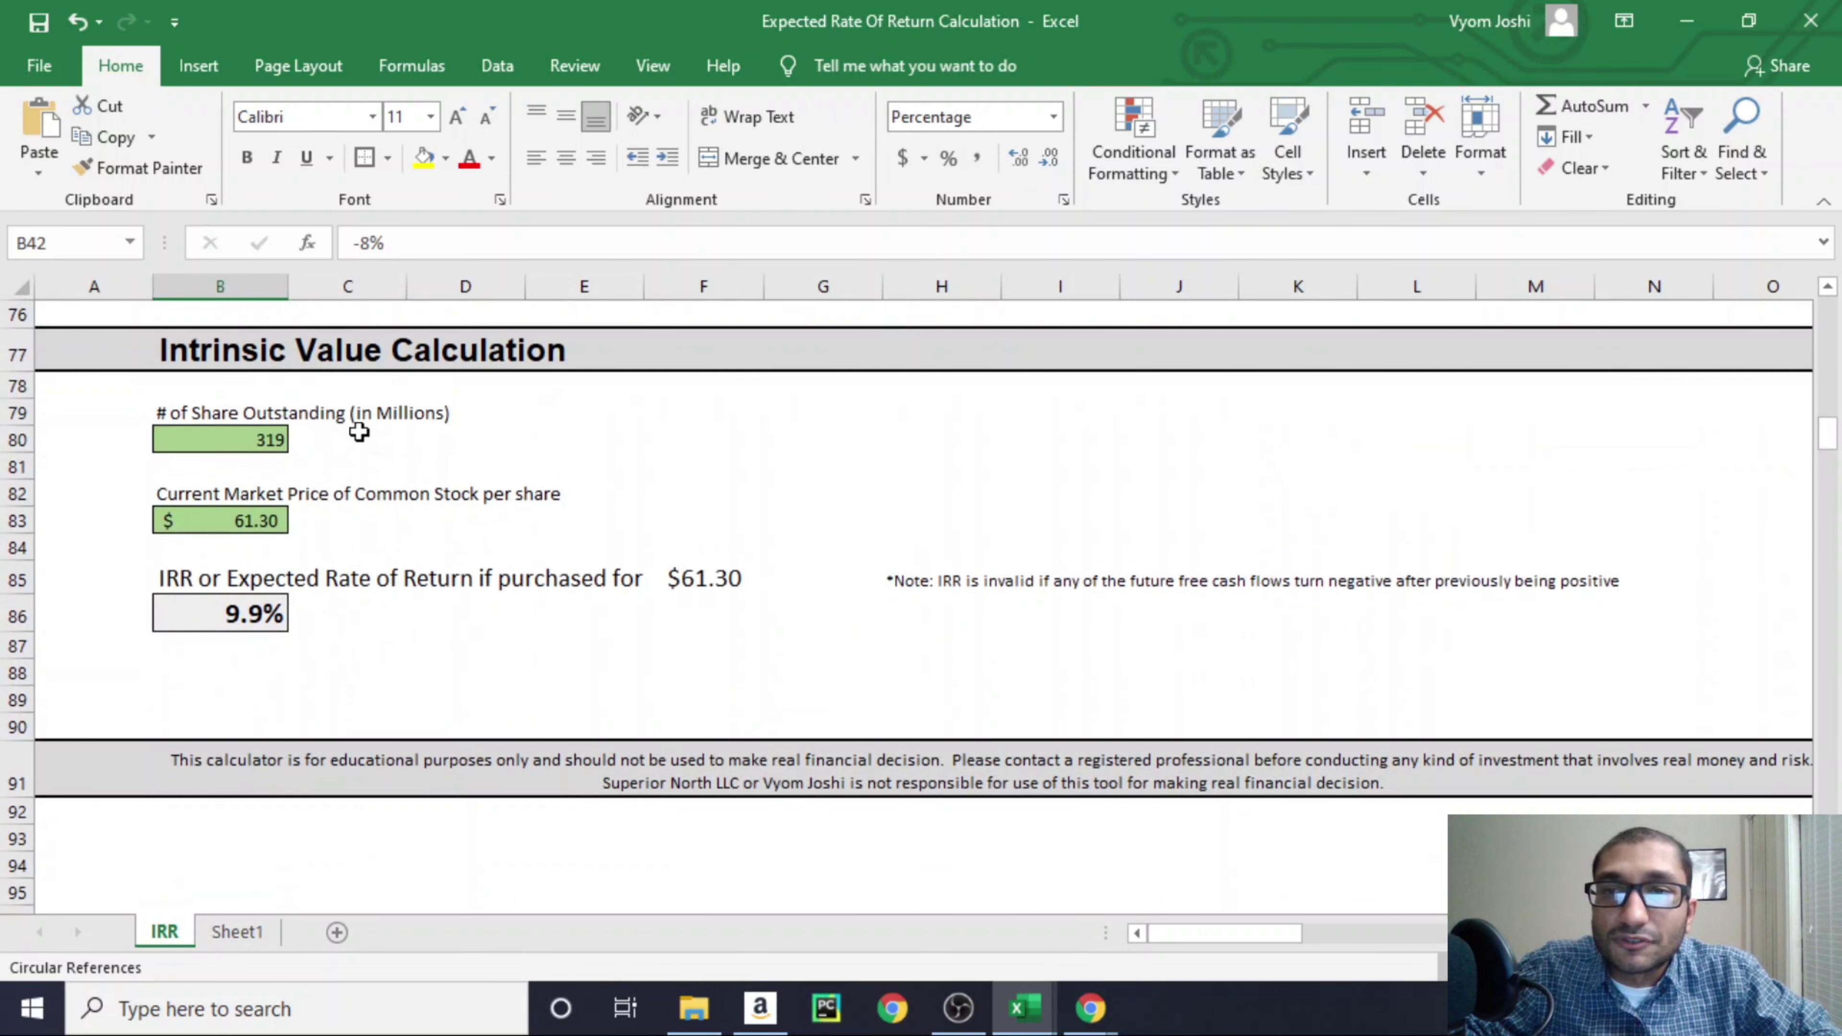
left_click(230, 442)
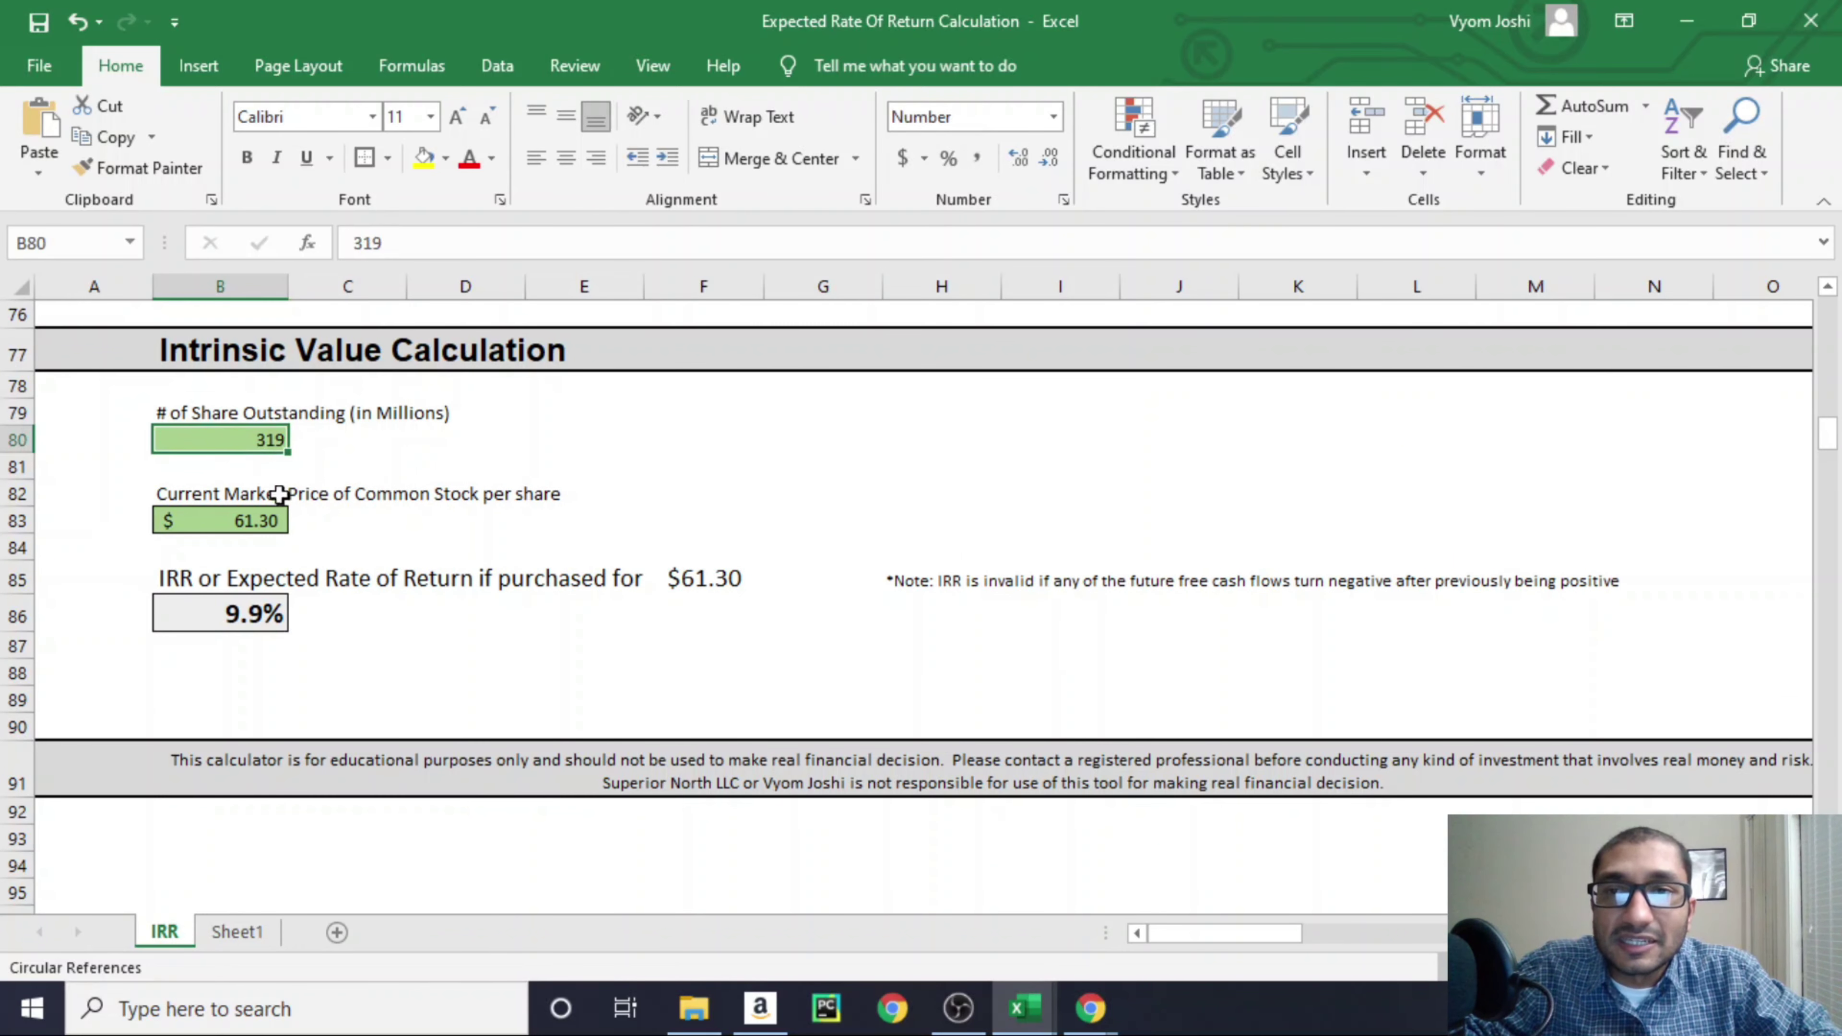
left_click(201, 516)
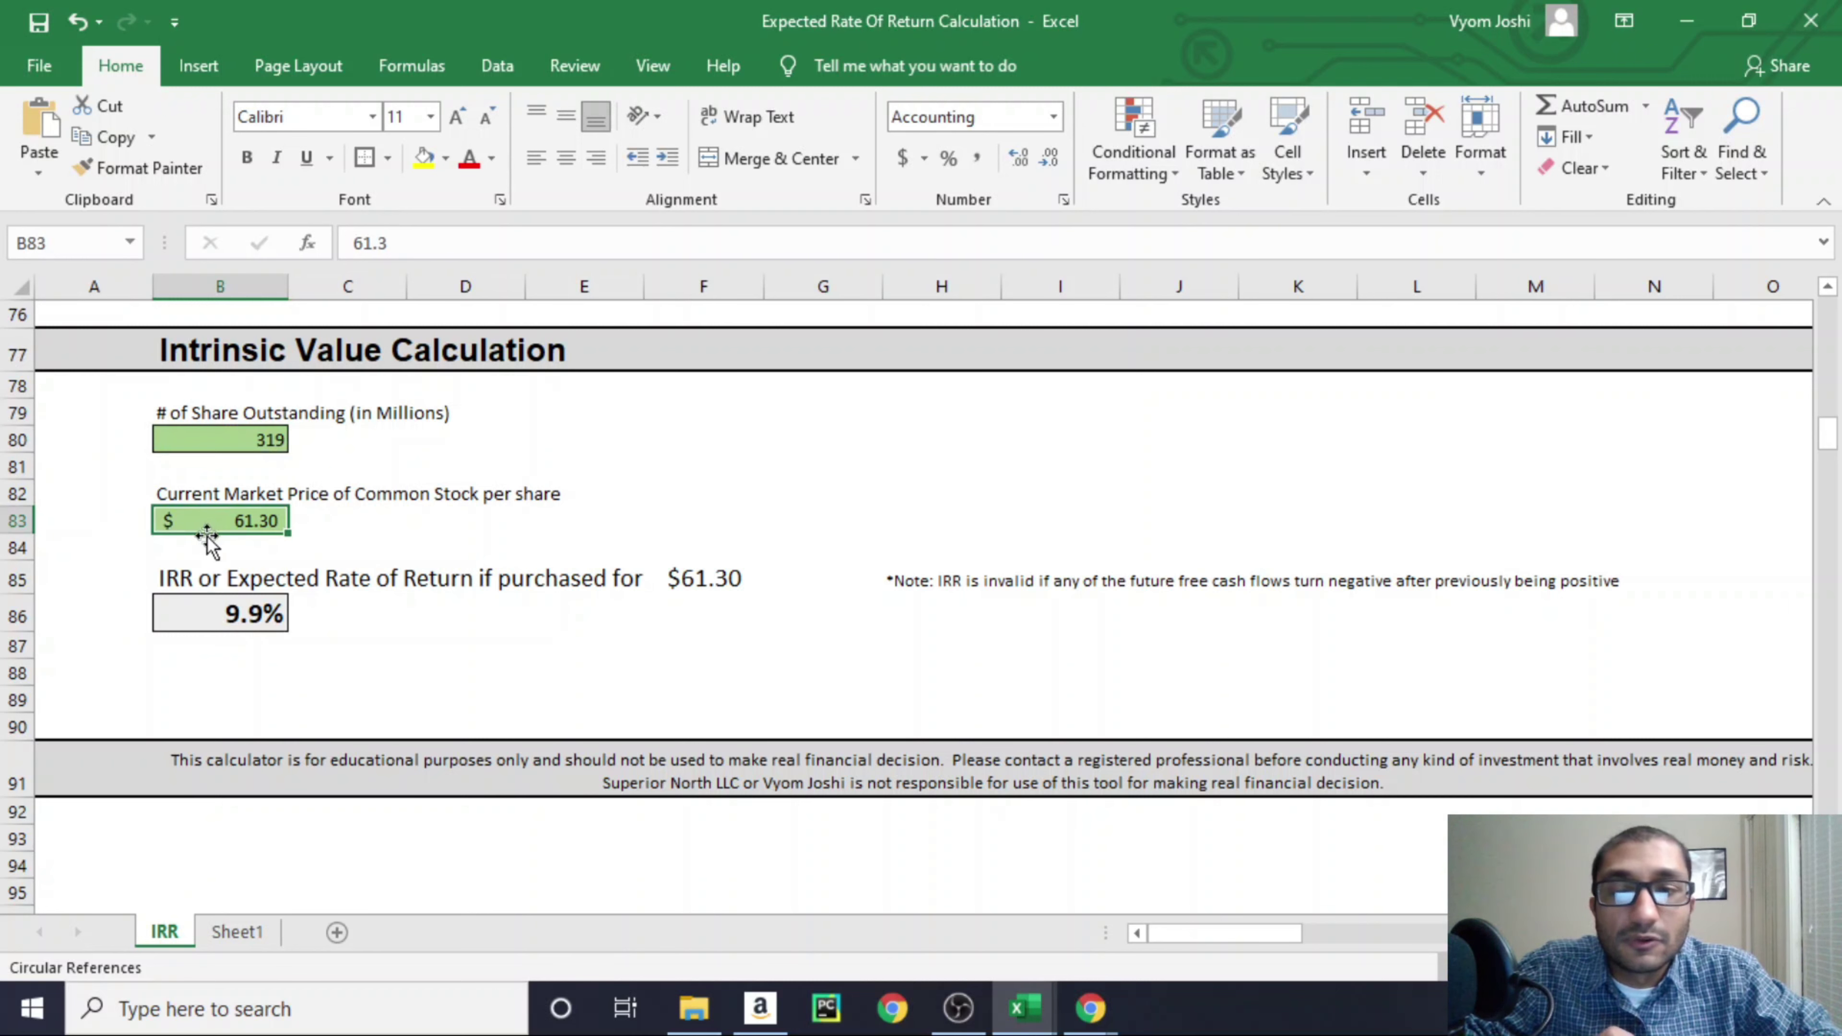
left_click(207, 622)
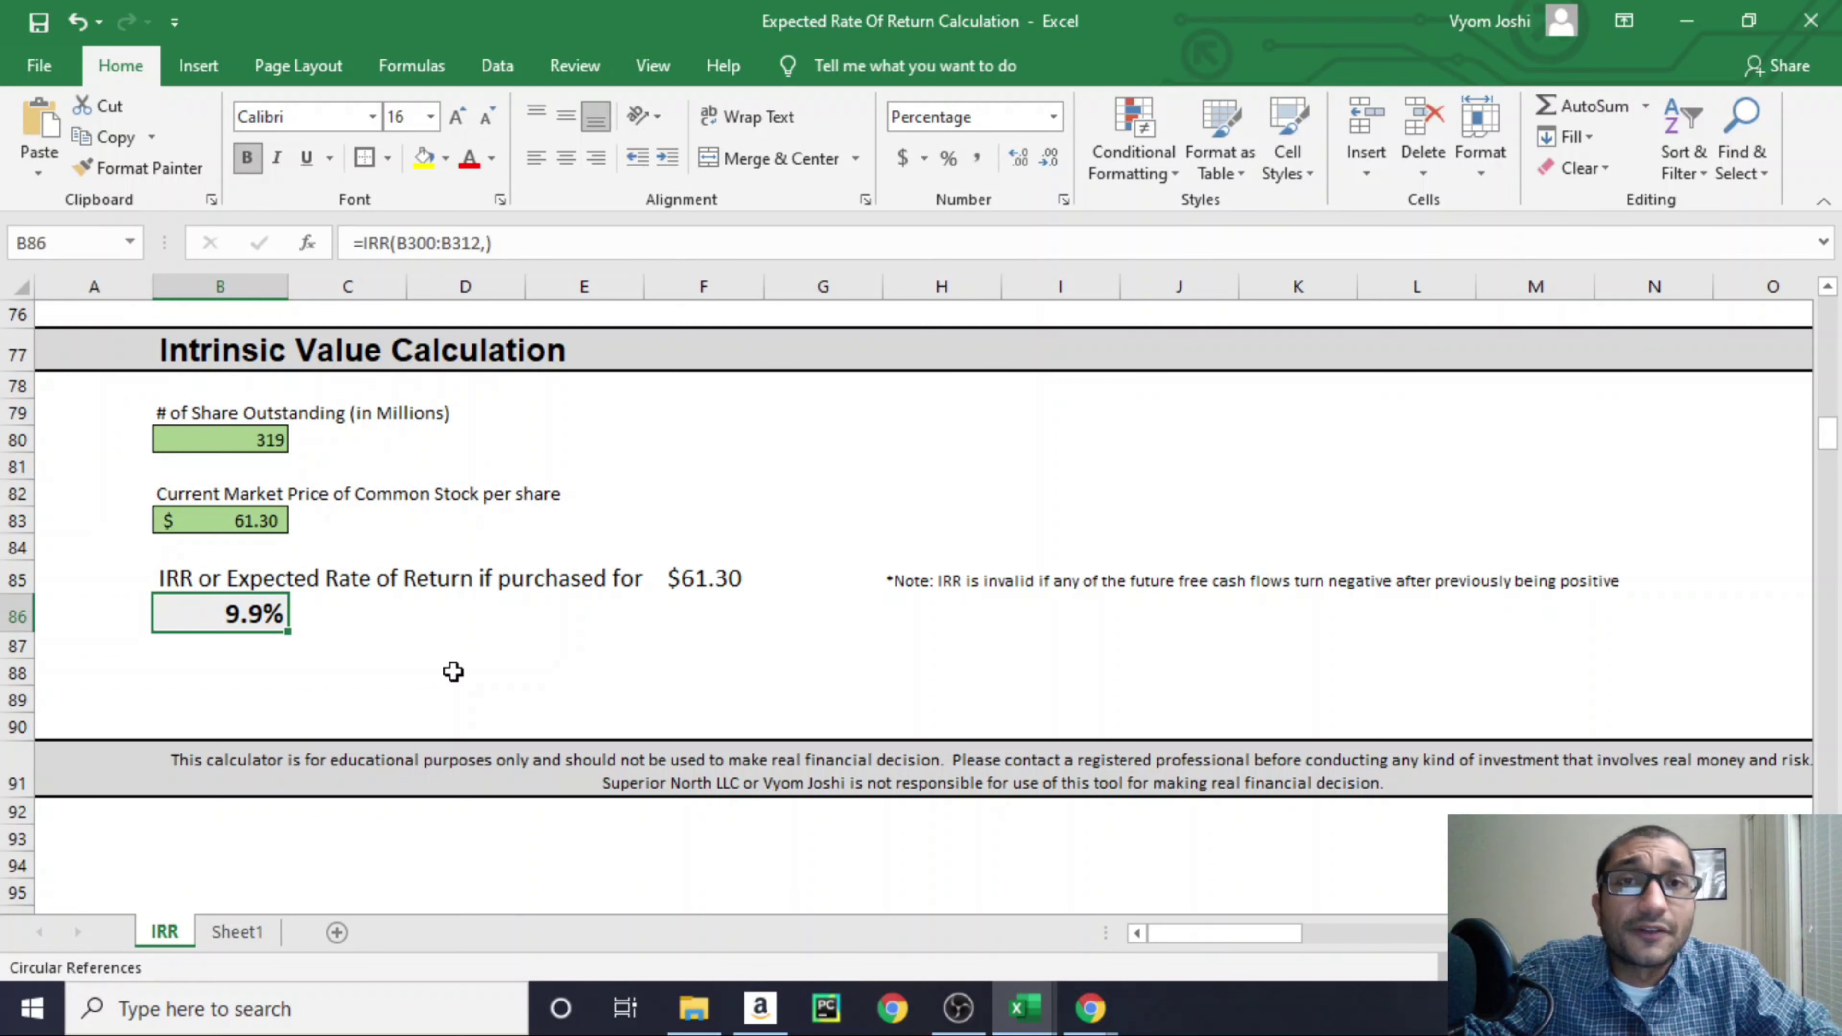
key("alt+Tab")
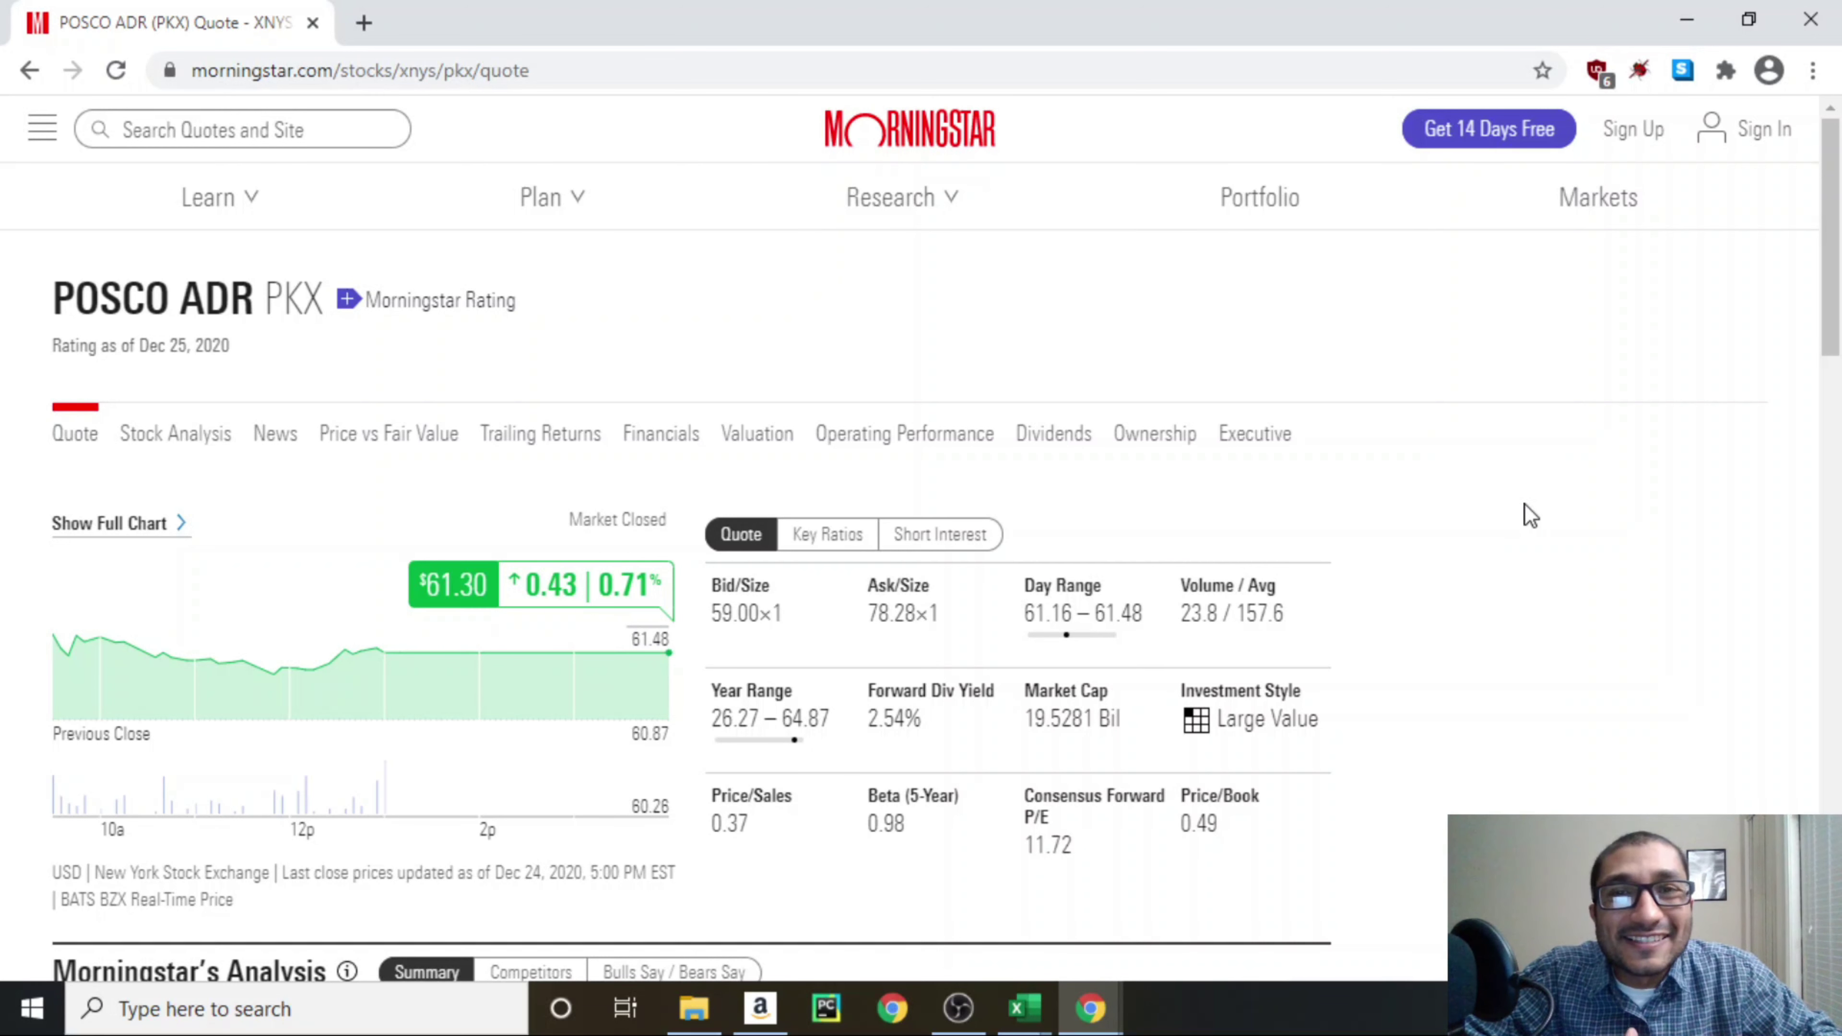